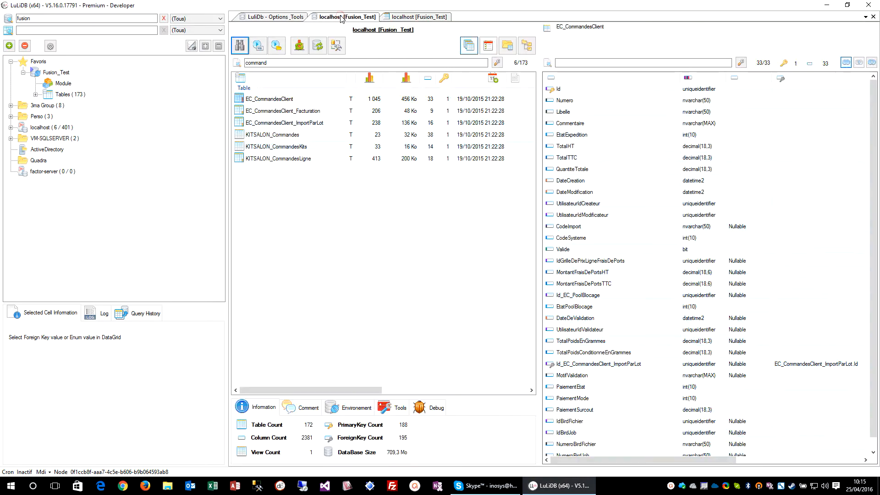
# Filter the Fusion_Test table list by "utilis" and open the data of the FUSION_Utilisateurs table
pyautogui.write('utilis')
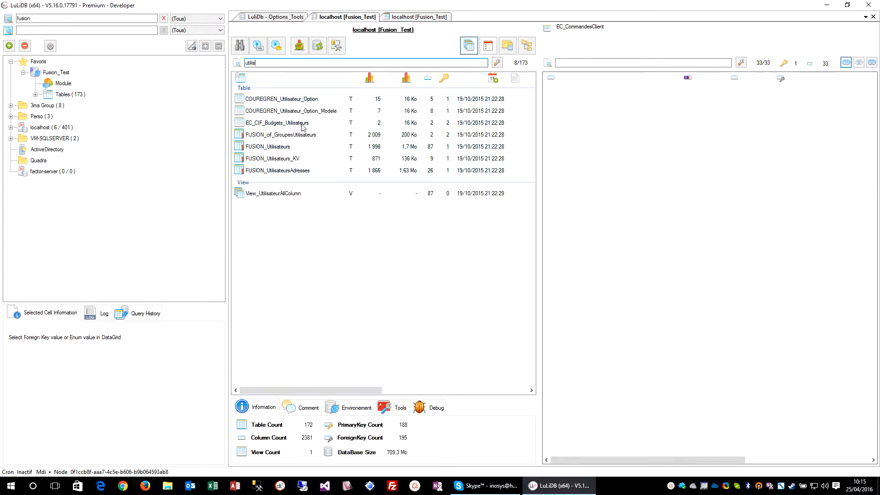
pyautogui.click(301, 149)
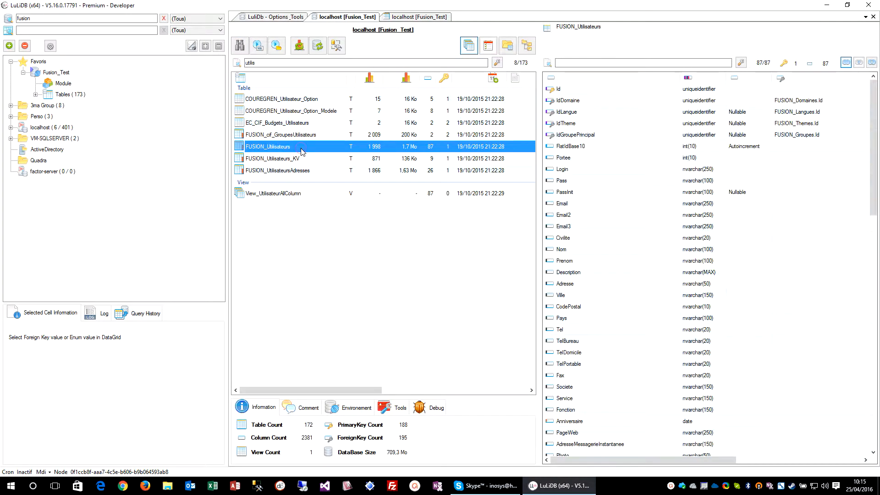
pyautogui.doubleClick(304, 150)
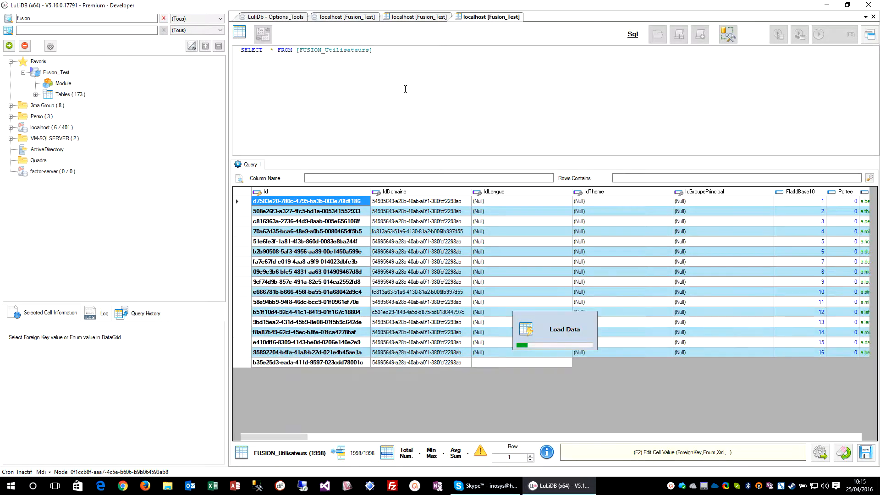
# Copy the UtilisateurIdCreateur value from row 6 of the EC_CommandesClient data
pyautogui.click(418, 18)
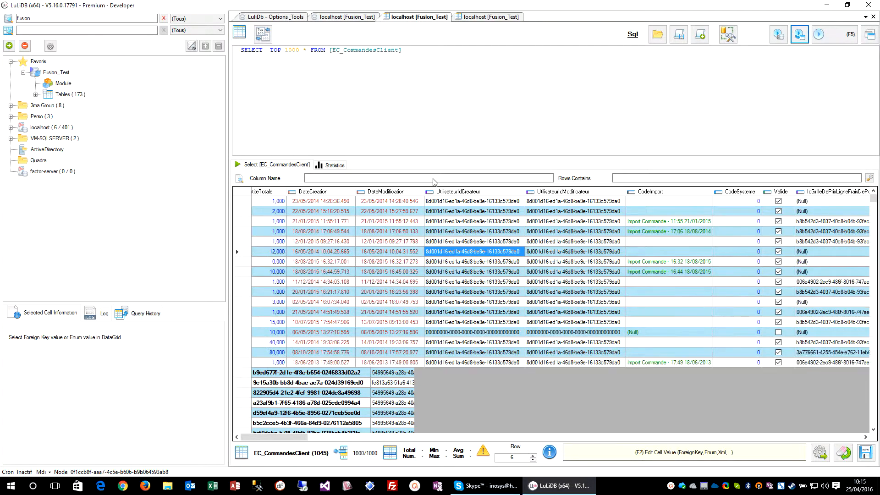
pyautogui.click(456, 253)
pyautogui.hotkey('ctrl', 'c')
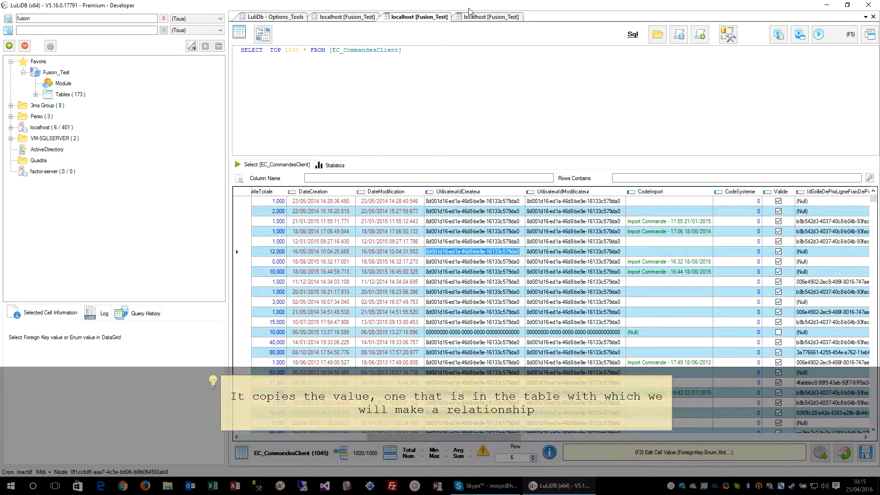
# Filter the FUSION_Utilisateurs rows with the filter assistant so that the Id column matches the copied GUID
pyautogui.click(492, 17)
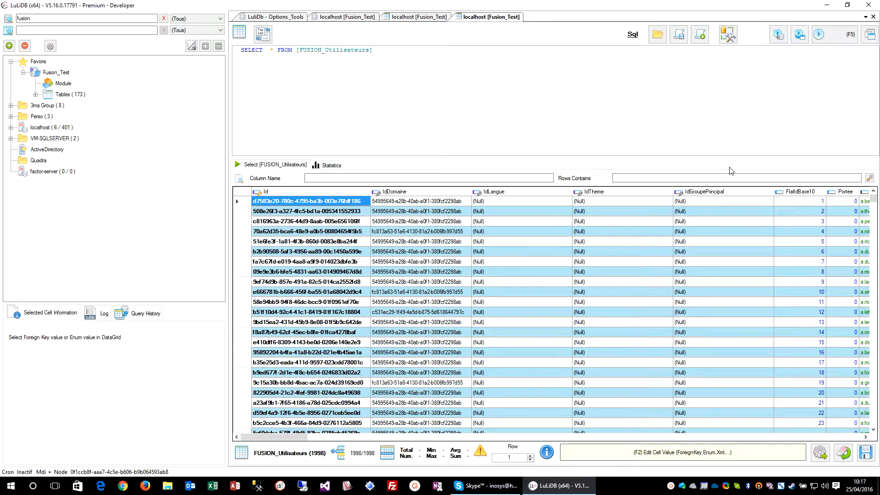
pyautogui.click(870, 179)
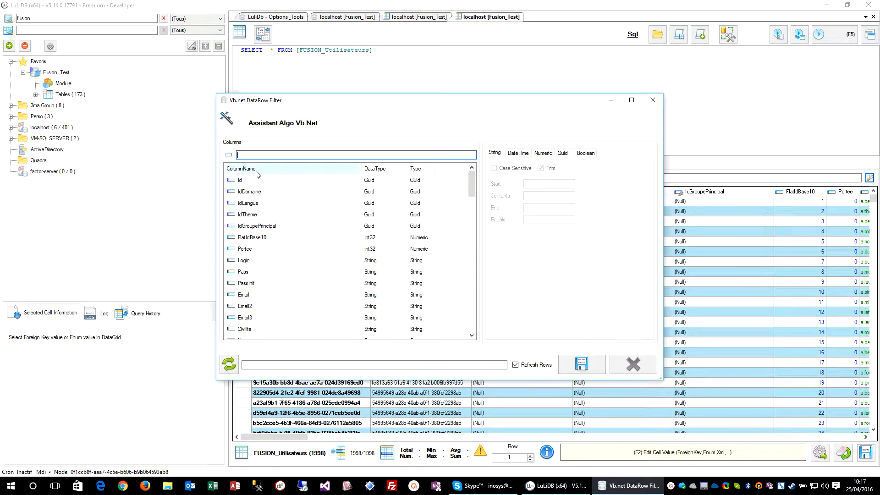
pyautogui.click(241, 181)
pyautogui.click(513, 180)
pyautogui.hotkey('ctrl', 'v')
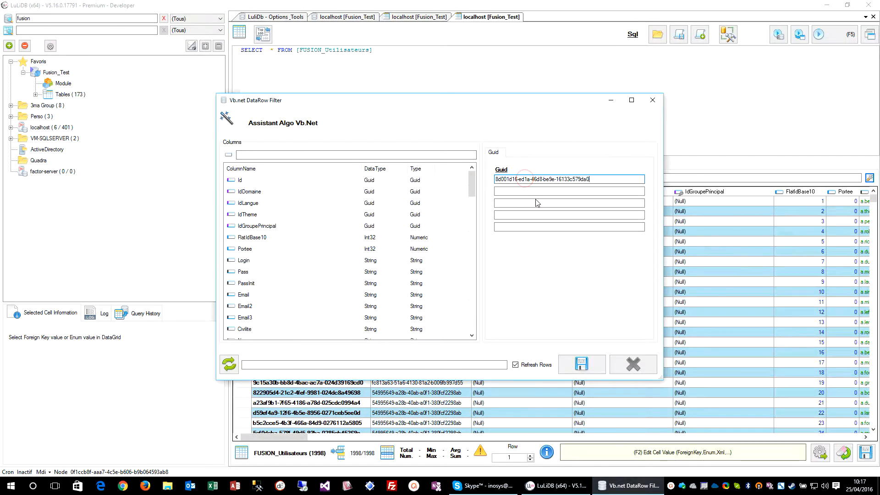
pyautogui.click(229, 364)
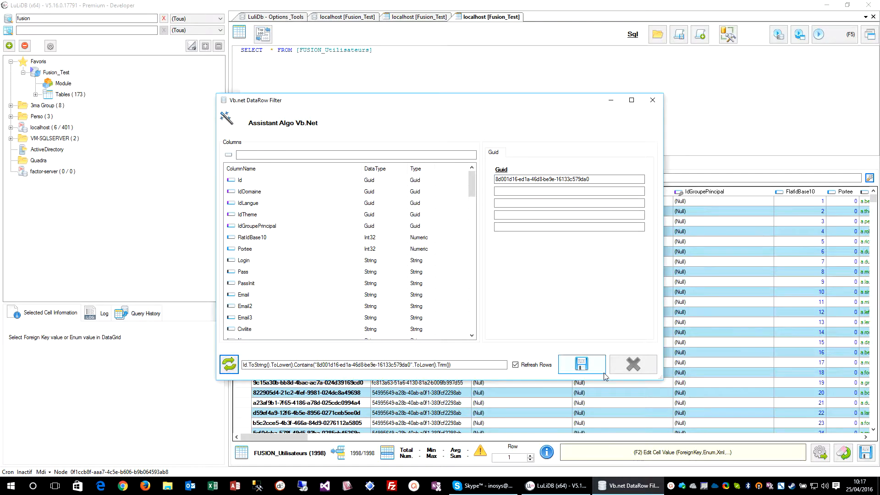
pyautogui.click(582, 365)
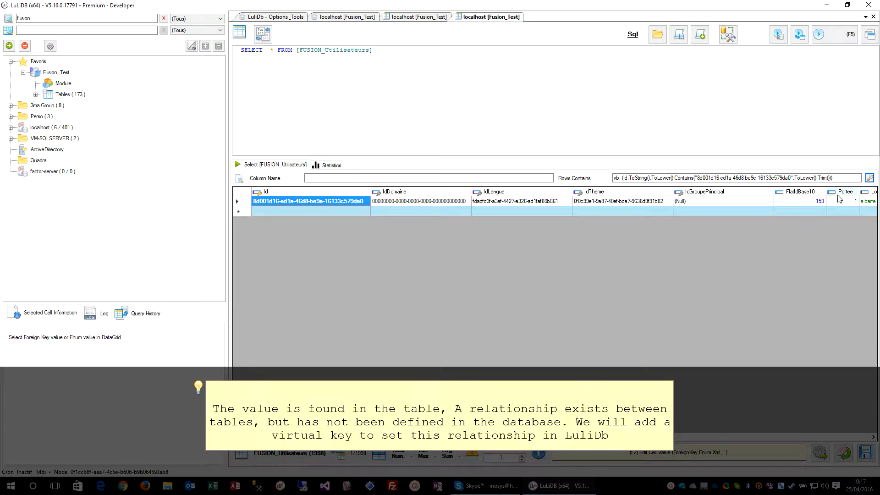
# Add a virtual key linking EC_CommandesClient.UtilisateurIdCreateur to FUSION_Utilisateurs.Id
pyautogui.click(412, 18)
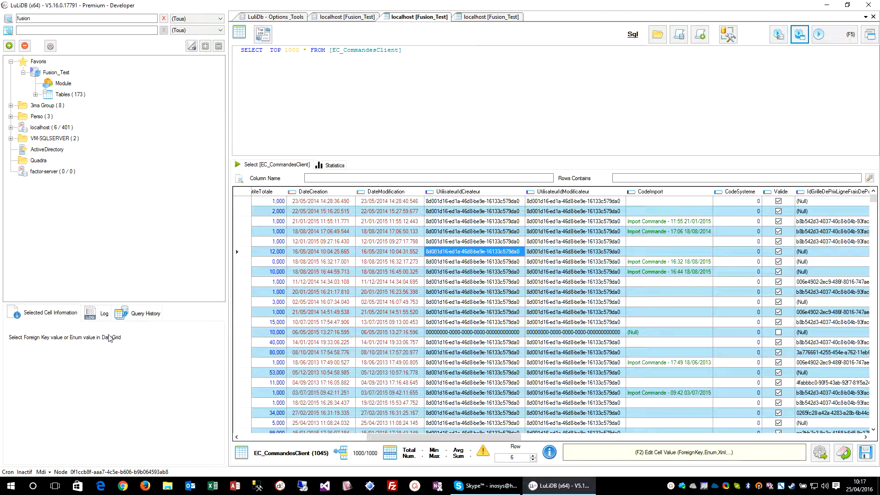
pyautogui.rightClick(446, 251)
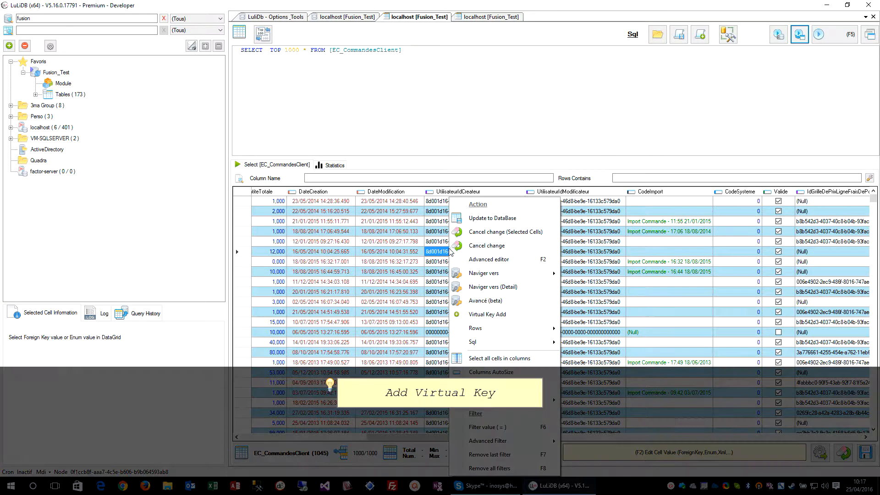
pyautogui.click(487, 315)
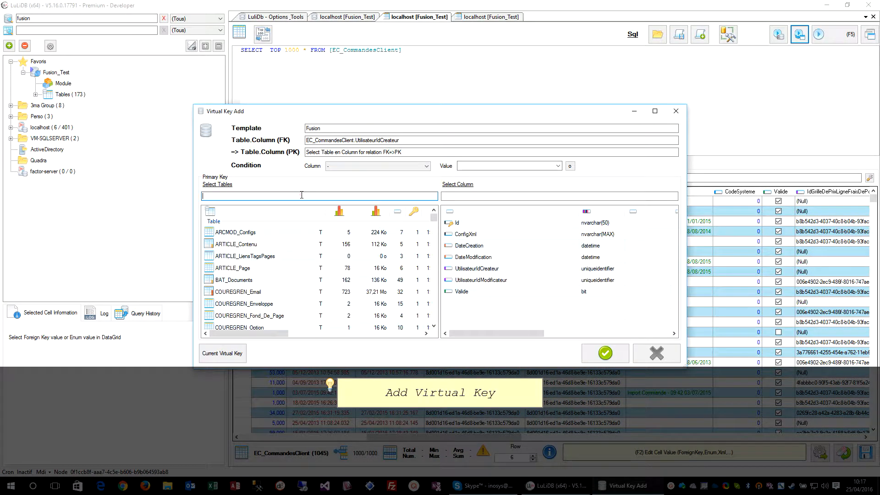
pyautogui.write('utili')
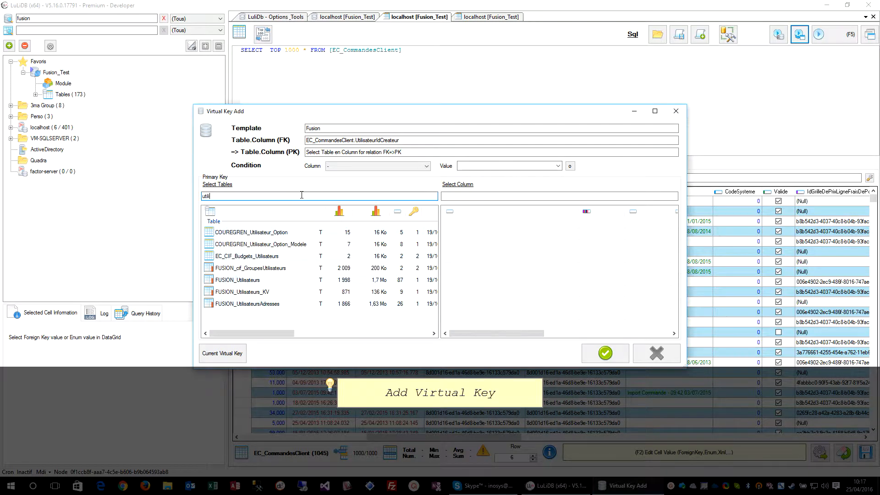
pyautogui.click(282, 283)
pyautogui.click(471, 222)
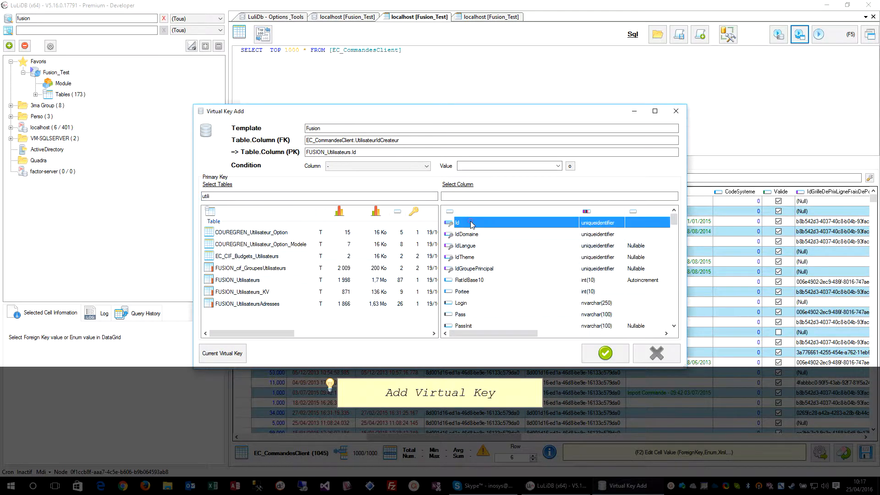
pyautogui.click(605, 353)
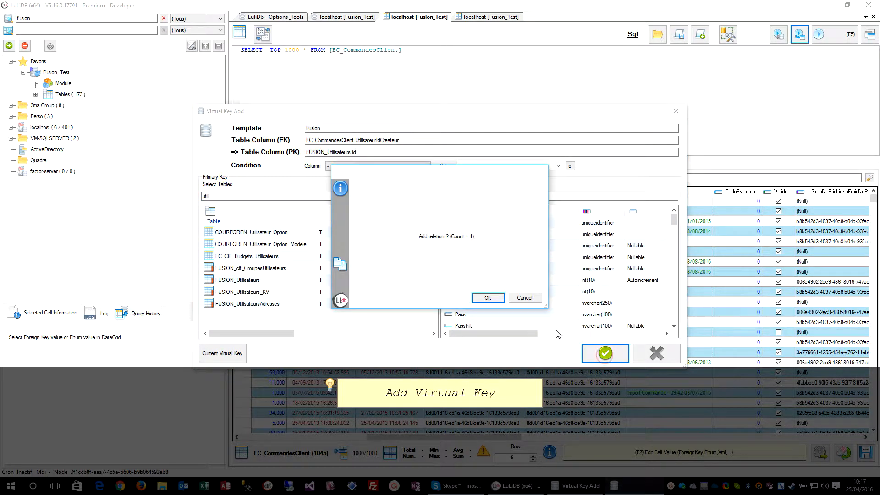
pyautogui.click(488, 298)
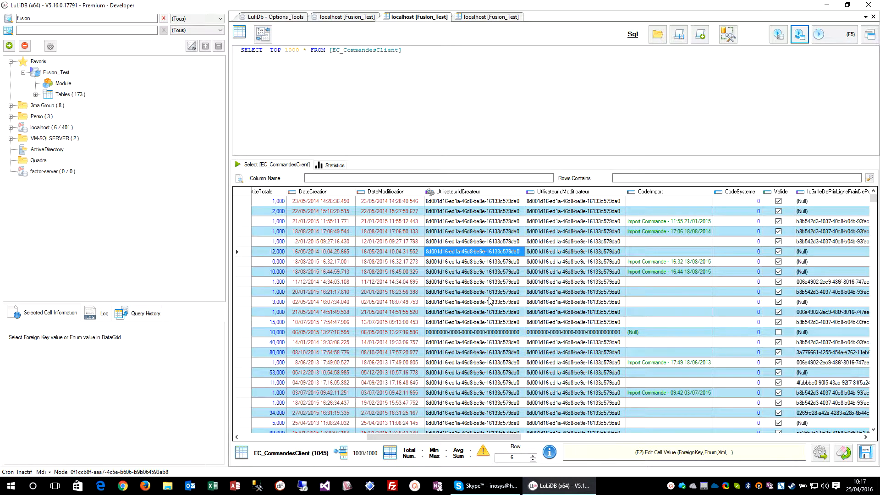
# Inspect the linked user data for several UtilisateurIdCreateur cells in rows 7, 5 and 3
pyautogui.click(481, 263)
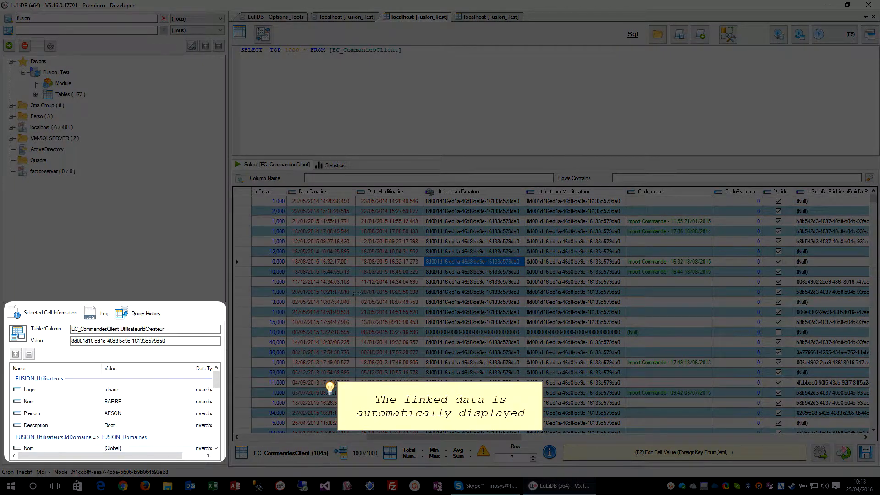
pyautogui.click(473, 243)
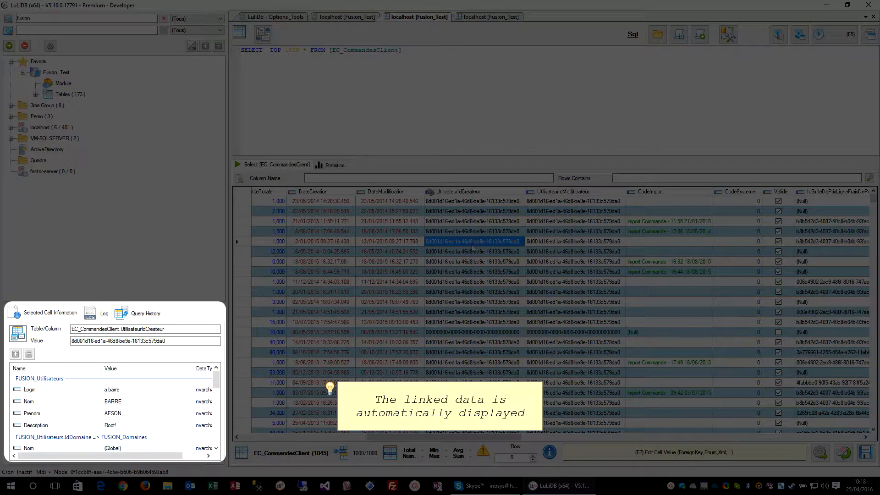
pyautogui.click(473, 222)
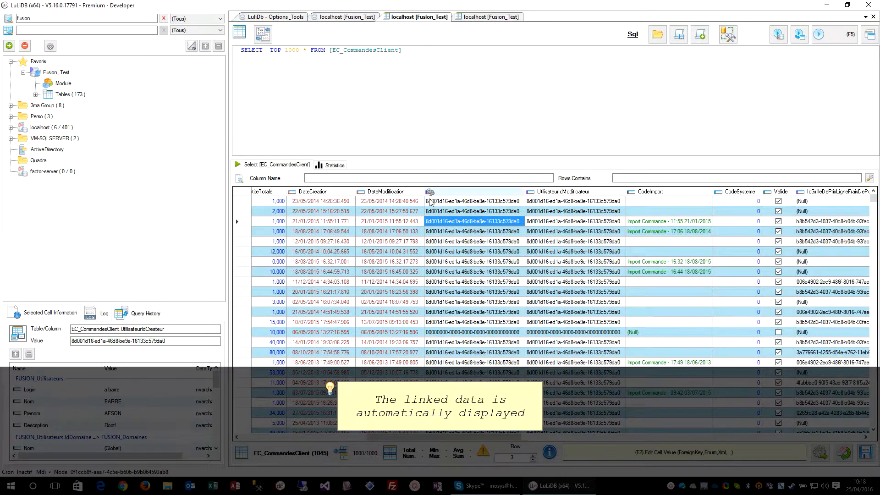
# Add a virtual key linking EC_CommandesClient.UtilisateurIdModificateur to FUSION_Utilisateurs.Id
pyautogui.click(550, 233)
pyautogui.rightClick(550, 236)
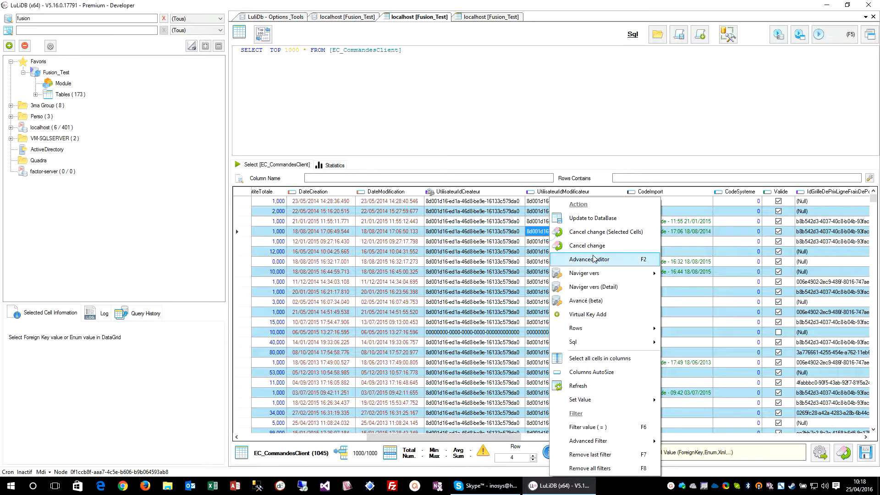
pyautogui.click(591, 317)
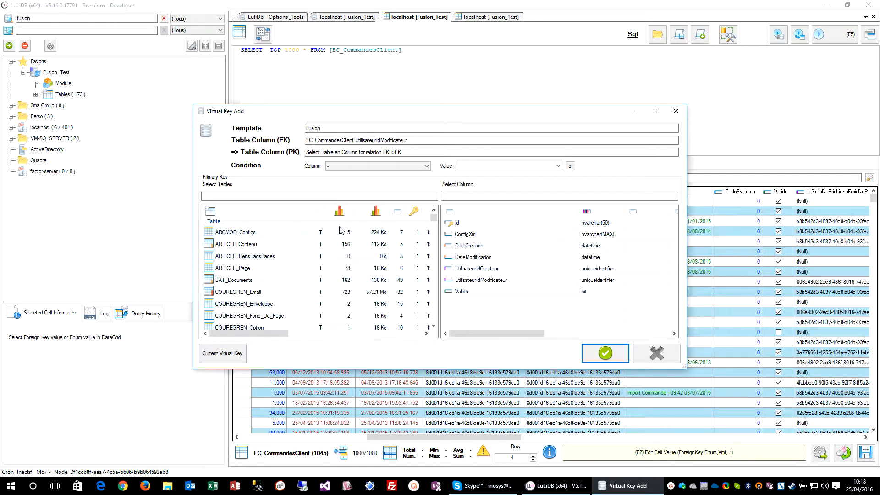
pyautogui.click(329, 197)
pyautogui.write('utili')
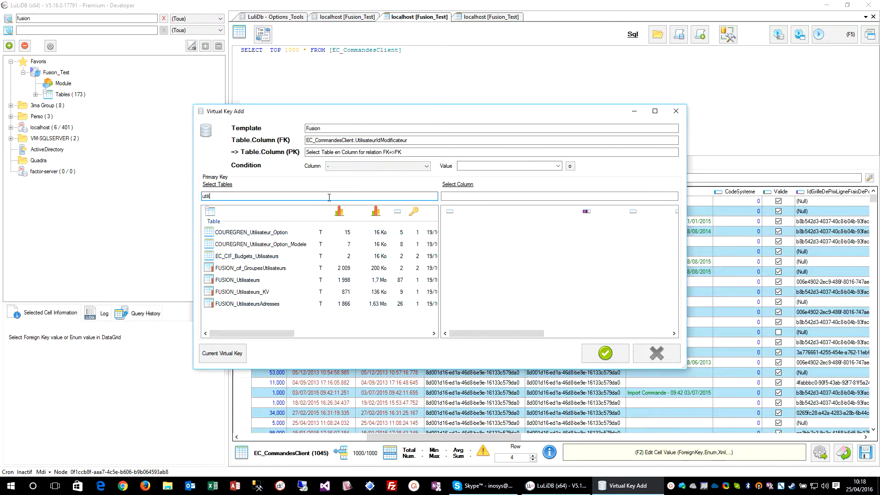
pyautogui.click(250, 280)
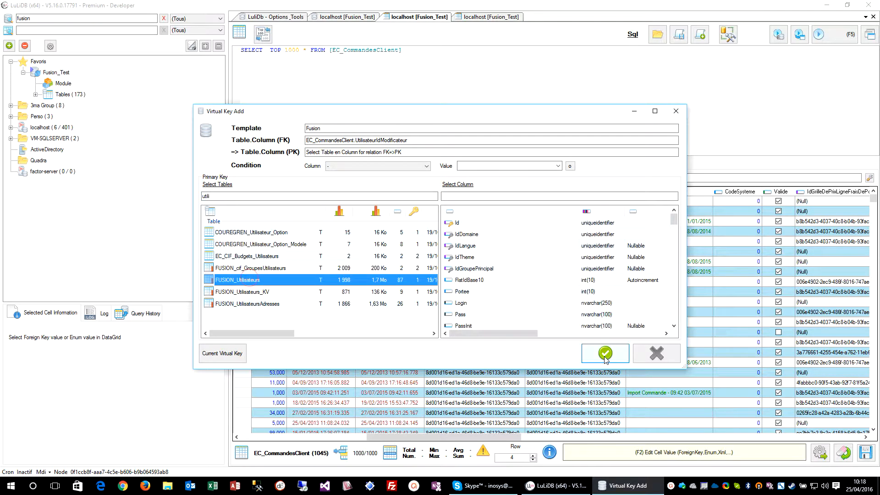
pyautogui.click(480, 224)
pyautogui.click(605, 354)
pyautogui.click(488, 298)
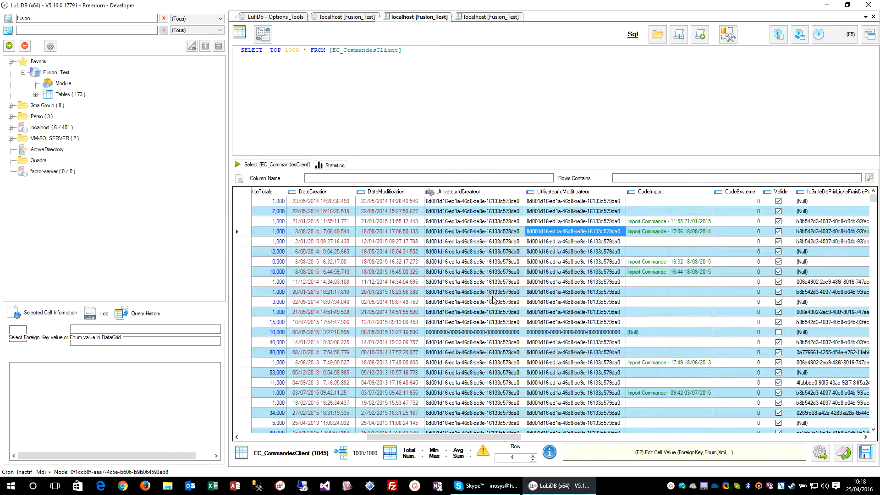
# Compare the linked user data of UtilisateurIdCreateur and UtilisateurIdModificateur cells across several order rows
pyautogui.click(493, 233)
pyautogui.click(562, 231)
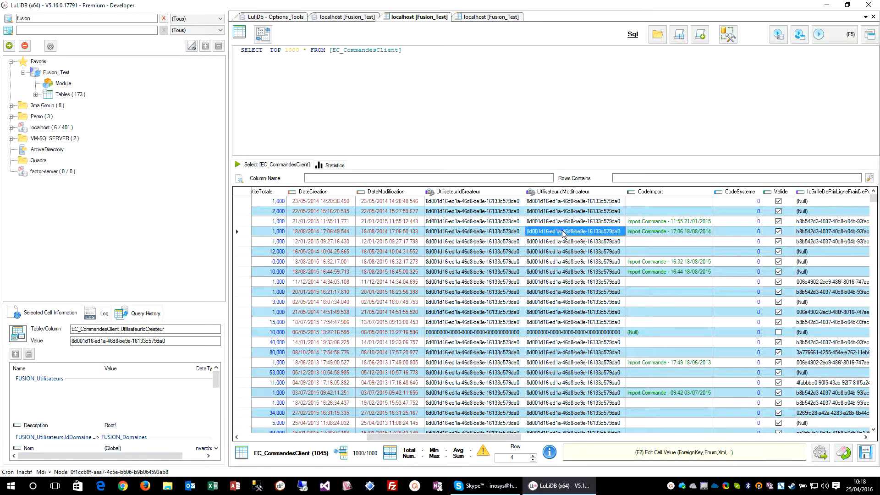
pyautogui.scroll(-3, 569, 262)
pyautogui.scroll(-5, 570, 262)
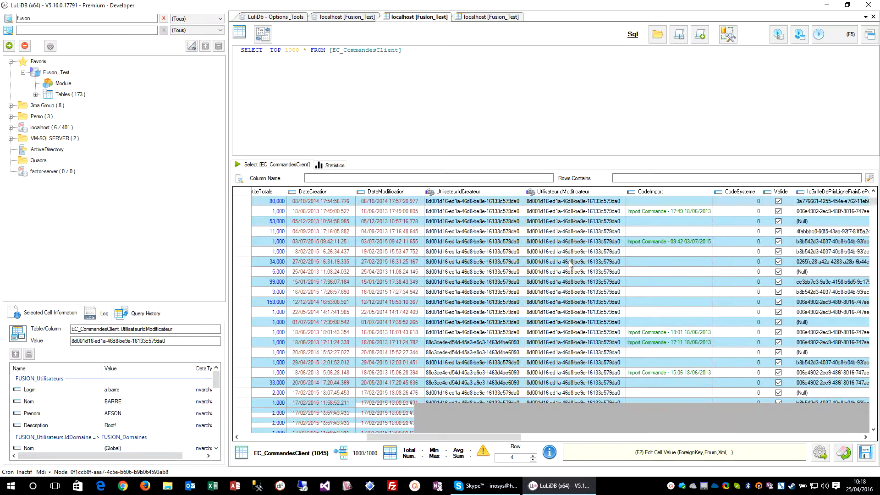
pyautogui.click(429, 363)
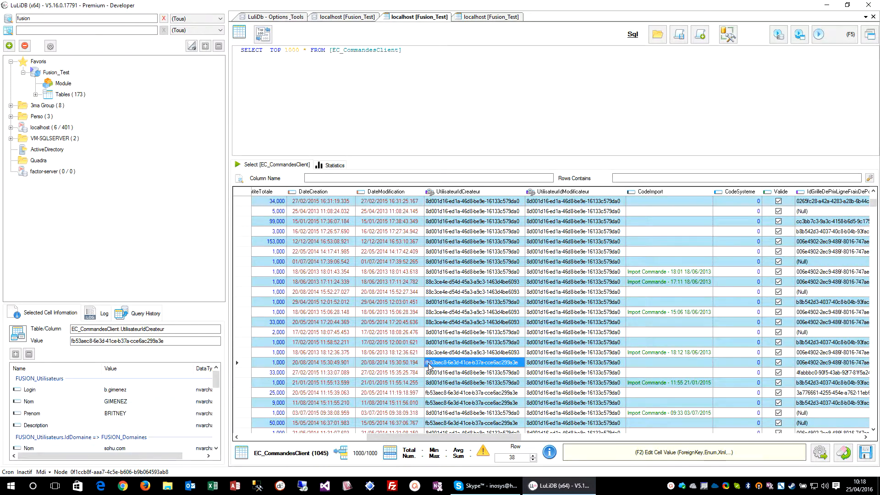
pyautogui.click(552, 363)
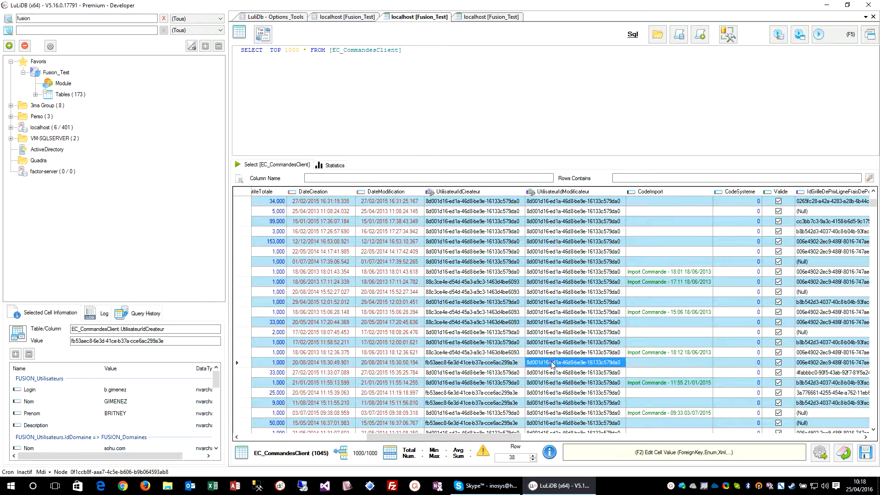
pyautogui.click(488, 404)
pyautogui.click(455, 384)
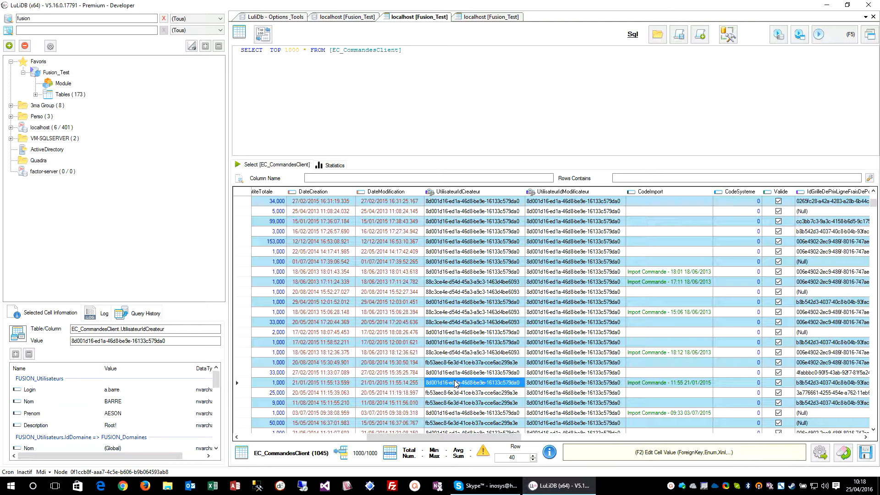
# Add a virtual key linking EC_CommandesClient.IdGrilleDePrixLigneFraisDePorts to FACTURATION_GrilleDePrix.Id
pyautogui.moveTo(446, 441); pyautogui.dragTo(512, 441)
pyautogui.click(567, 222)
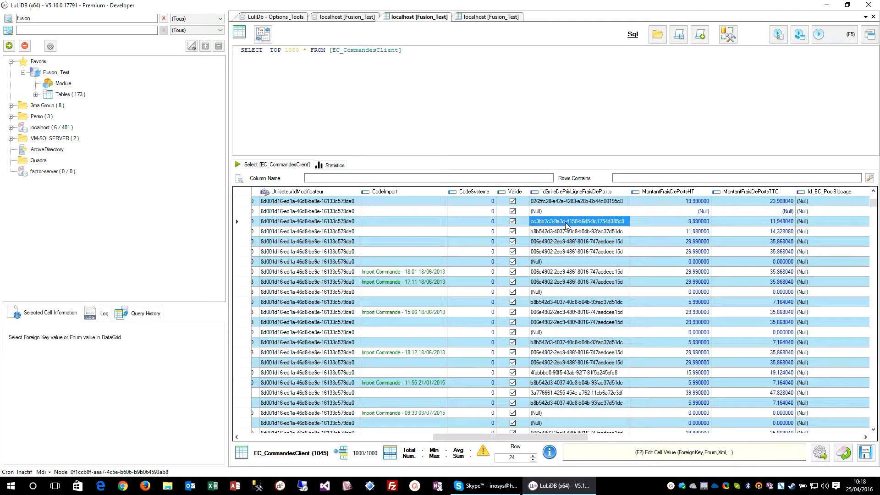
pyautogui.rightClick(567, 225)
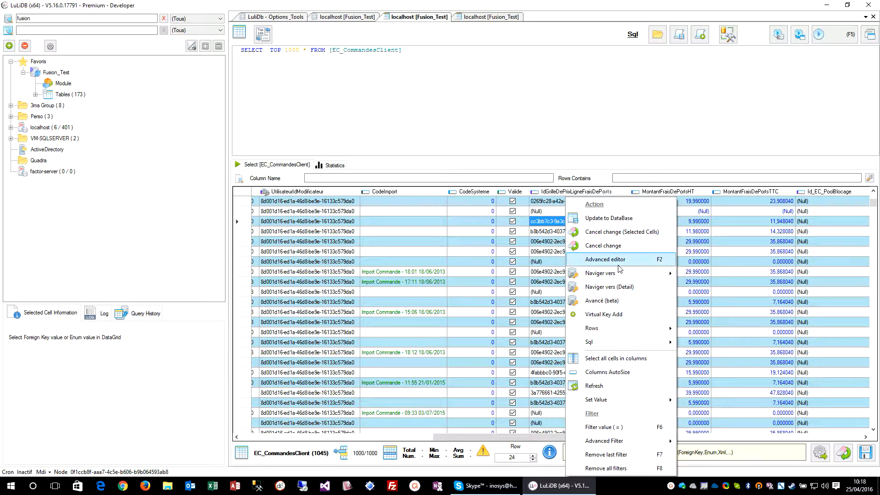
pyautogui.click(609, 316)
pyautogui.click(344, 195)
pyautogui.write('grille')
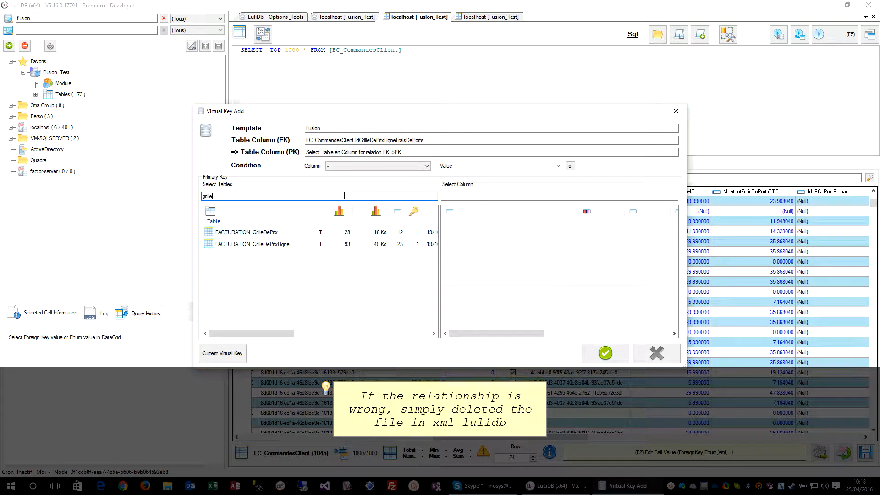
pyautogui.click(303, 232)
pyautogui.click(495, 225)
pyautogui.moveTo(523, 115); pyautogui.dragTo(644, 210)
pyautogui.click(725, 446)
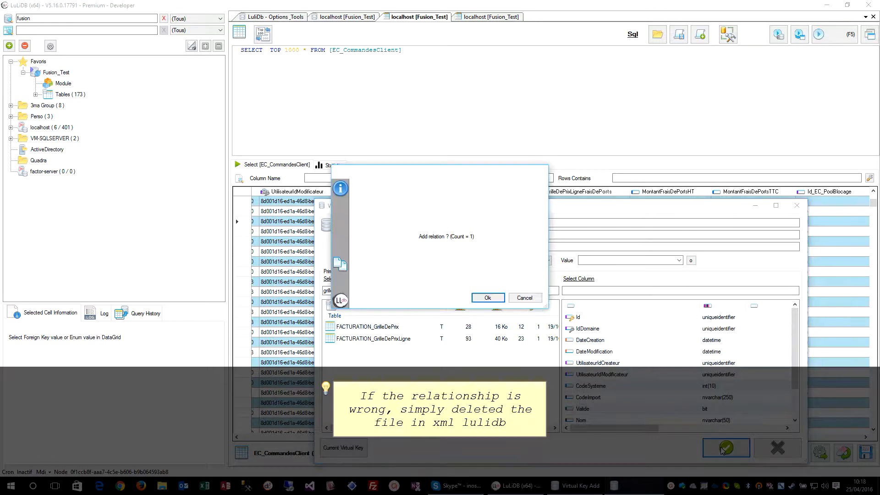
pyautogui.click(488, 297)
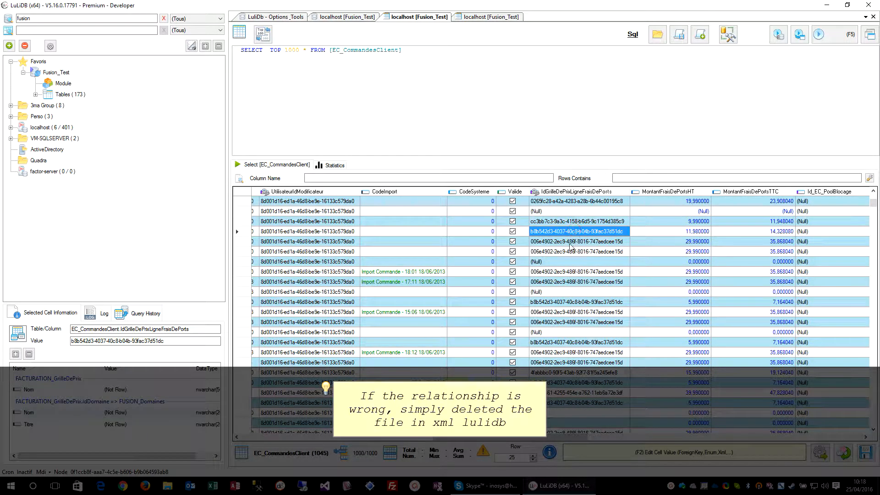
# Inspect the linked price grid data for several IdGrilleDePrixLigneFraisDePorts cells in rows 26, 25, 24 and 22
pyautogui.click(570, 242)
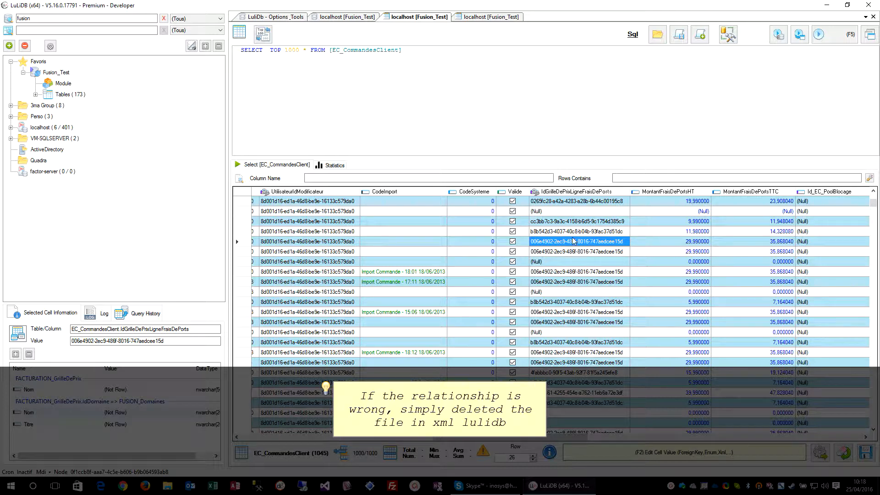
pyautogui.click(575, 231)
pyautogui.click(574, 222)
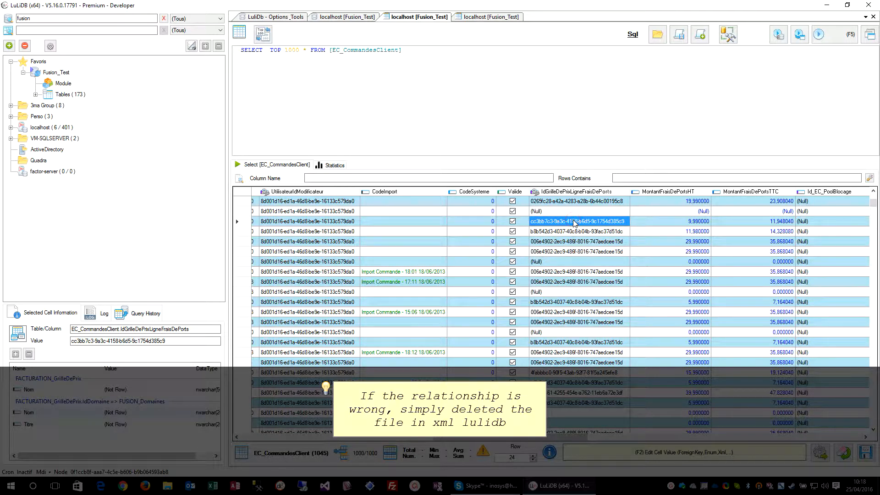
pyautogui.click(576, 202)
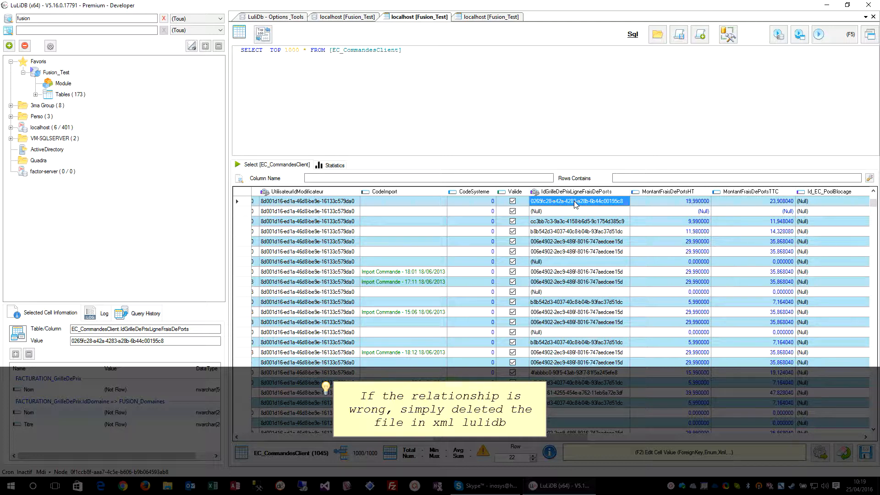
# Open the Fusion virtual key template from the Fusion_Test database options, delete its IdGrilleDePrixLigneFraisDePorts key group and save the XML file
pyautogui.rightClick(54, 72)
pyautogui.click(87, 205)
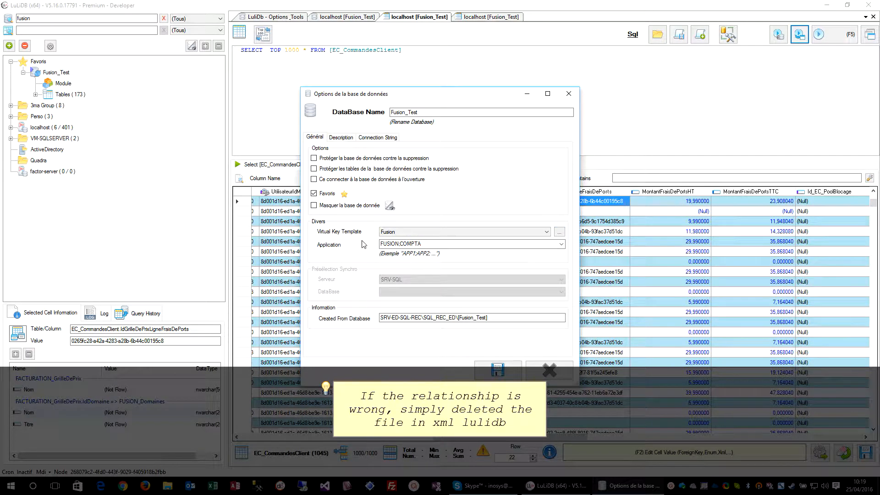
pyautogui.click(559, 232)
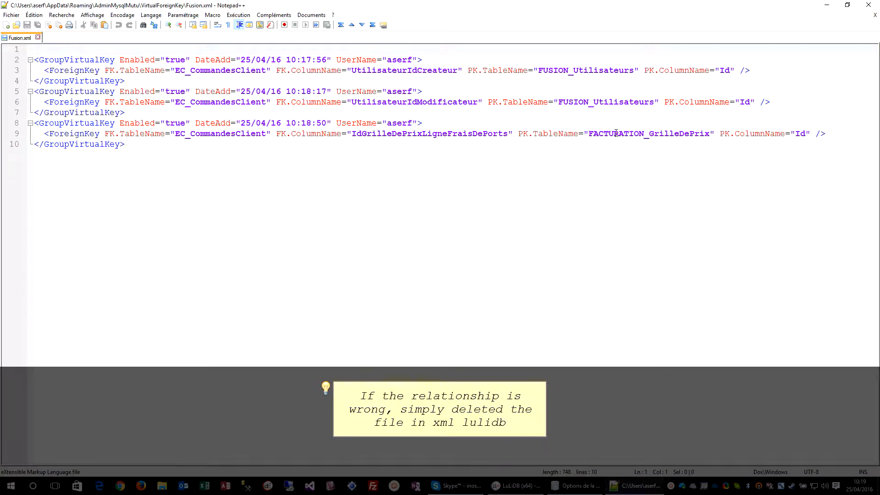
pyautogui.moveTo(216, 143); pyautogui.dragTo(35, 123)
pyautogui.press('Delete')
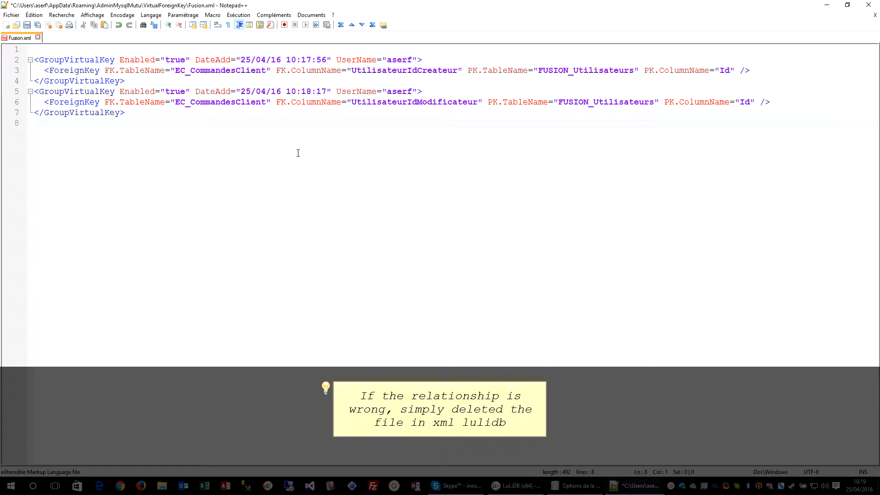
pyautogui.hotkey('ctrl', 's')
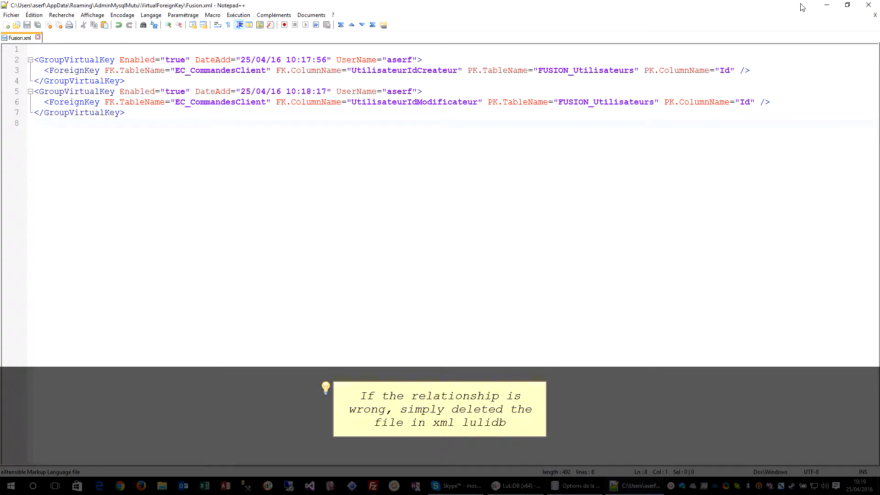
pyautogui.click(868, 5)
pyautogui.click(569, 94)
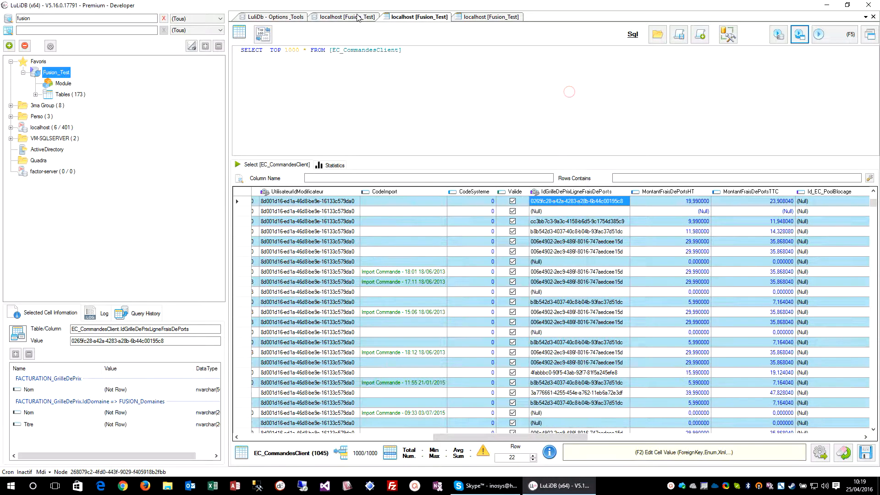
# Refresh the Fusion_Test database structure and check the key columns in the reloaded EC_CommandesClient data
pyautogui.click(348, 17)
pyautogui.click(321, 46)
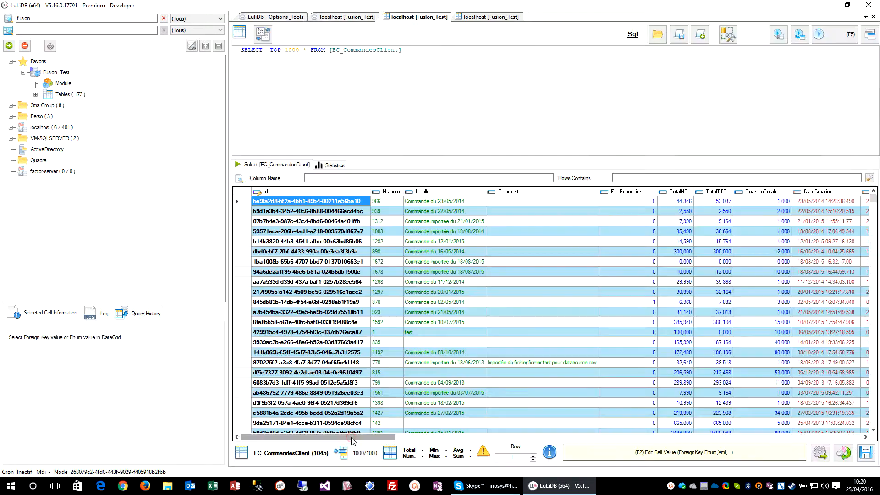
pyautogui.moveTo(352, 437); pyautogui.dragTo(512, 445)
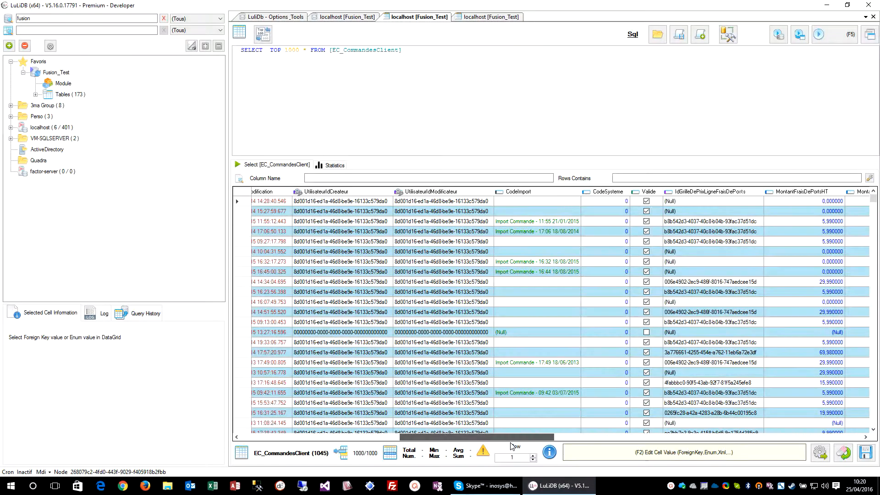
pyautogui.moveTo(512, 446); pyautogui.dragTo(306, 439)
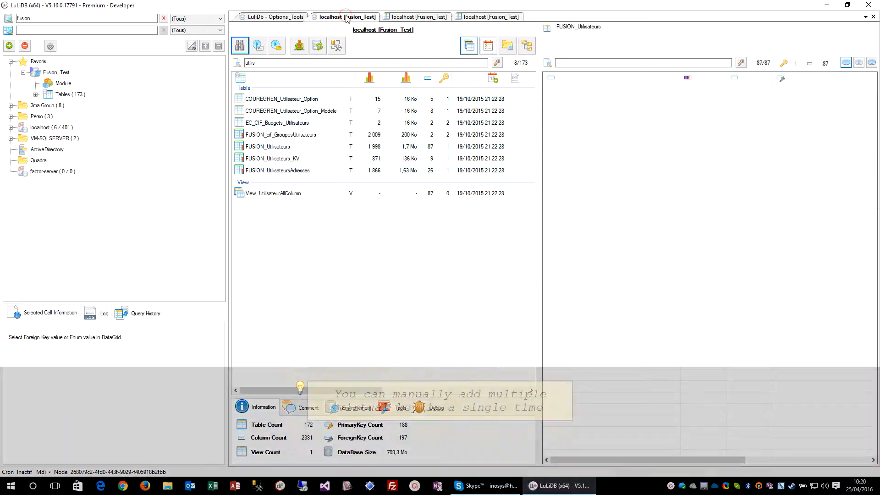
# Clear the table filter of the Fusion_Test database and select all of its tables
pyautogui.press('BackSpace')
pyautogui.press('BackSpace')
pyautogui.press('BackSpace')
pyautogui.press('BackSpace')
pyautogui.press('BackSpace')
pyautogui.press('BackSpace')
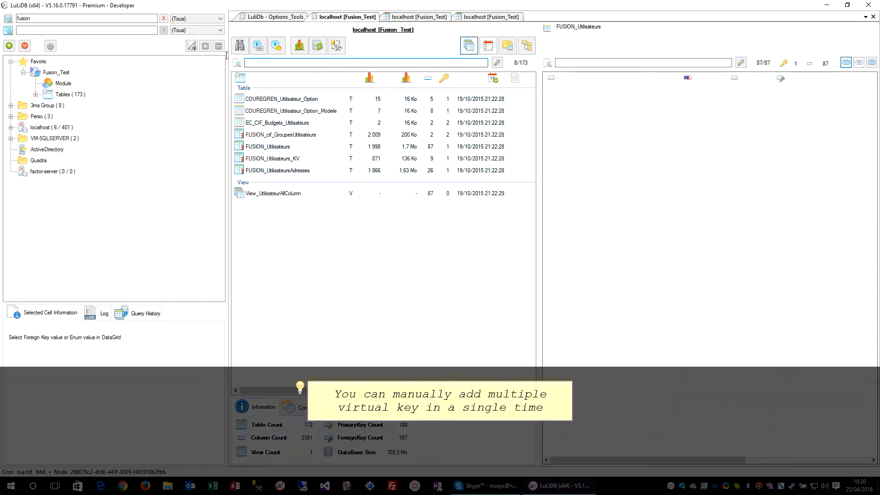
pyautogui.click(315, 196)
pyautogui.hotkey('ctrl', 'a')
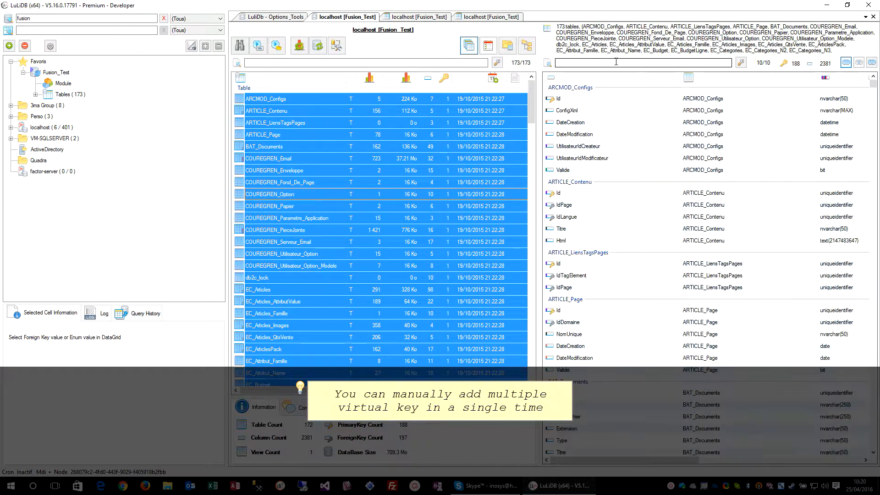
# Filter the columns of the selected tables by "utilisateuridcreateur"
pyautogui.click(594, 63)
pyautogui.write('utilisa')
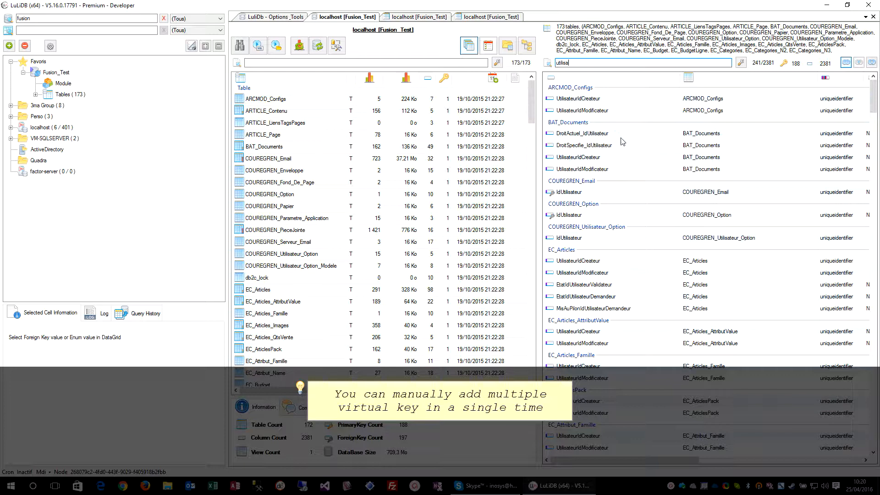
pyautogui.scroll(-10, 635, 241)
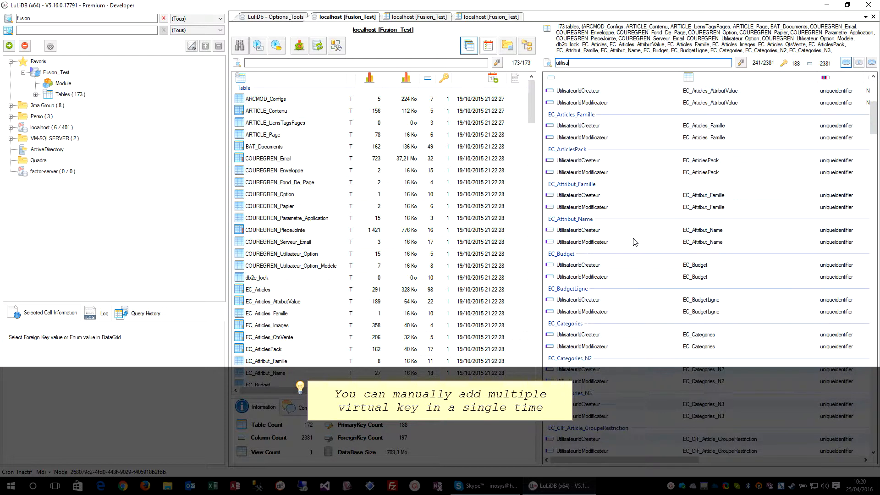
pyautogui.scroll(-12, 634, 241)
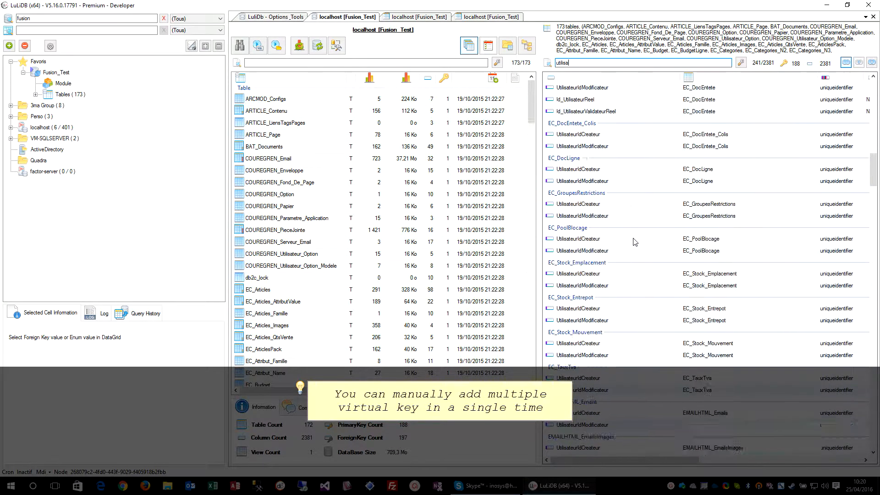
pyautogui.scroll(20, 634, 241)
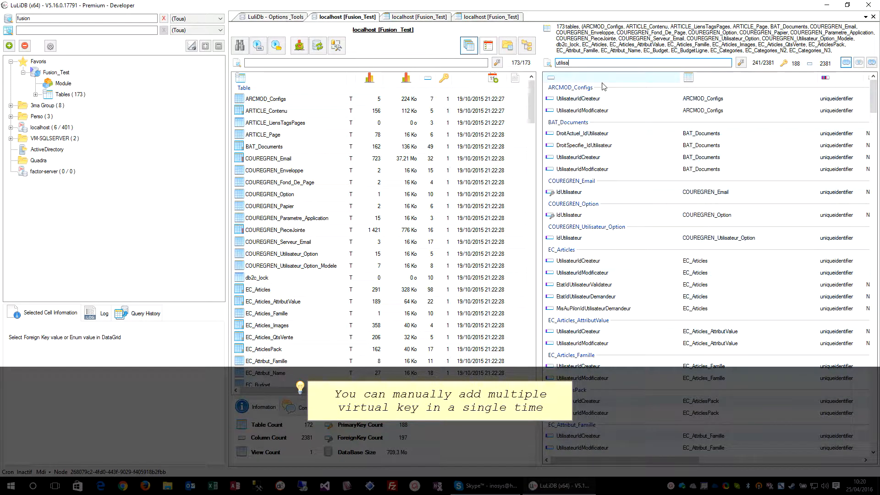
pyautogui.write('eu')
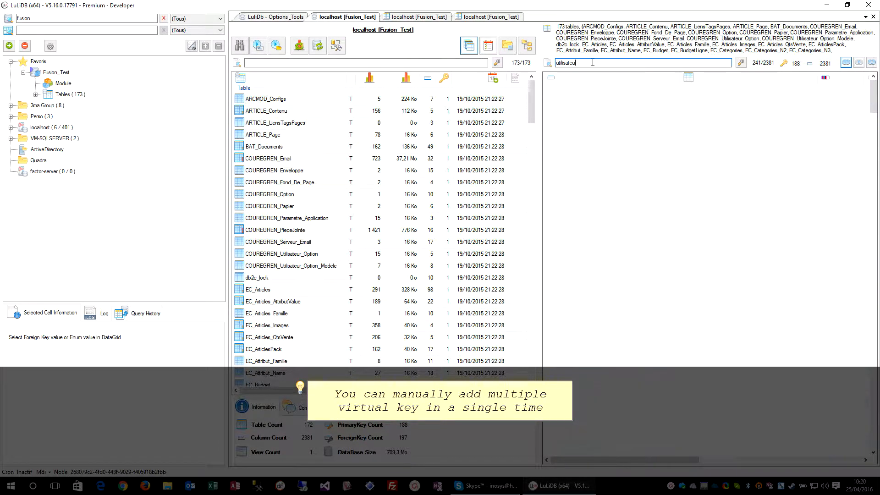
pyautogui.write('rid')
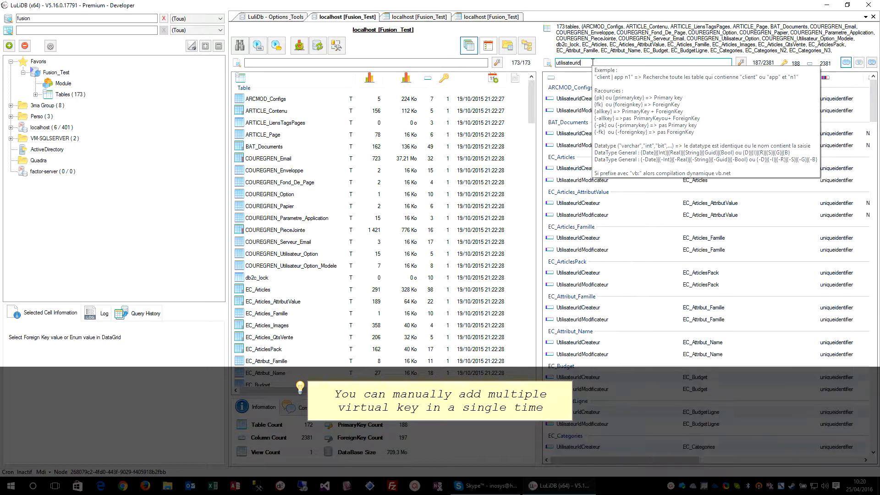
pyautogui.write('createu')
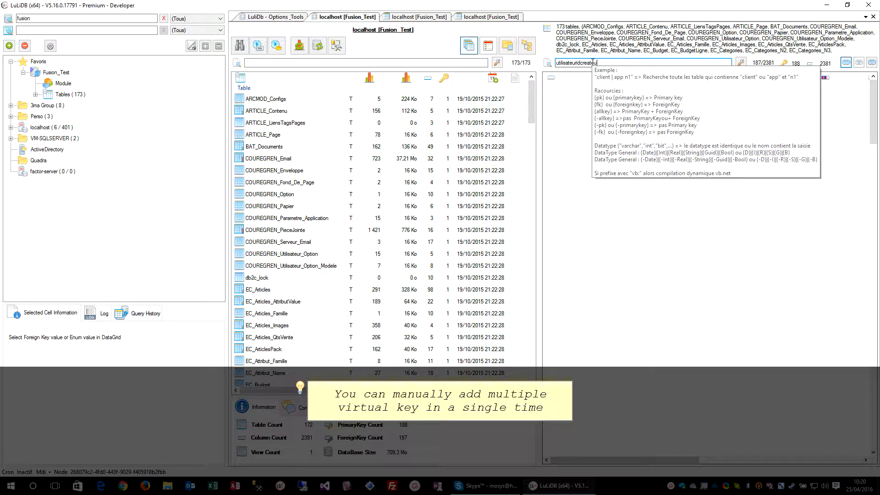
pyautogui.write('r')
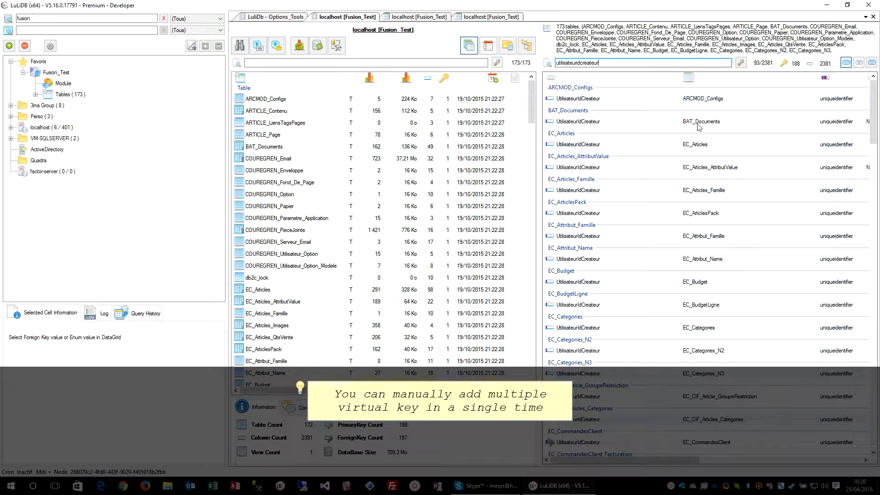
# Add foreign virtual keys from the UtilisateurIdCreateur columns of ARCMOD_Configs through EC_CIF_Articles_Categories to FUSION_Utilisateurs.Id
pyautogui.click(634, 103)
pyautogui.scroll(-1, 646, 226)
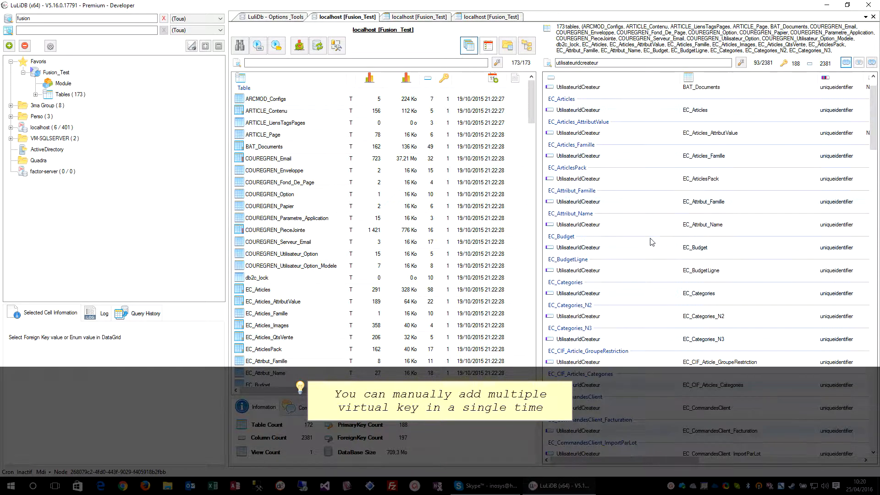
pyautogui.keyDown('shift'); pyautogui.click(600, 386); pyautogui.keyUp('shift')
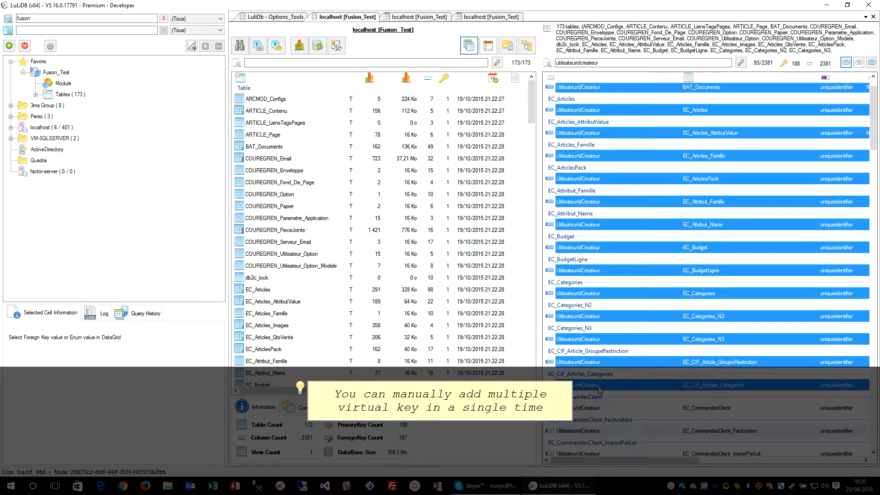
pyautogui.rightClick(596, 160)
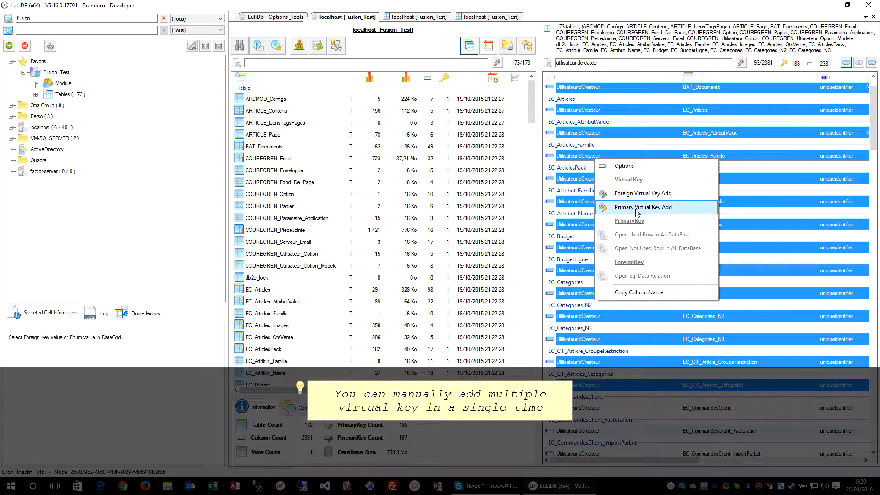
pyautogui.click(642, 195)
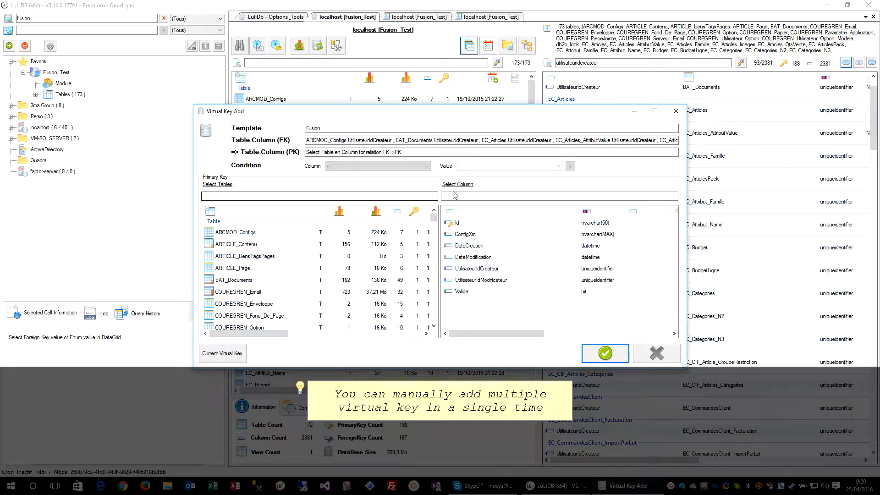
pyautogui.click(286, 197)
pyautogui.write('util')
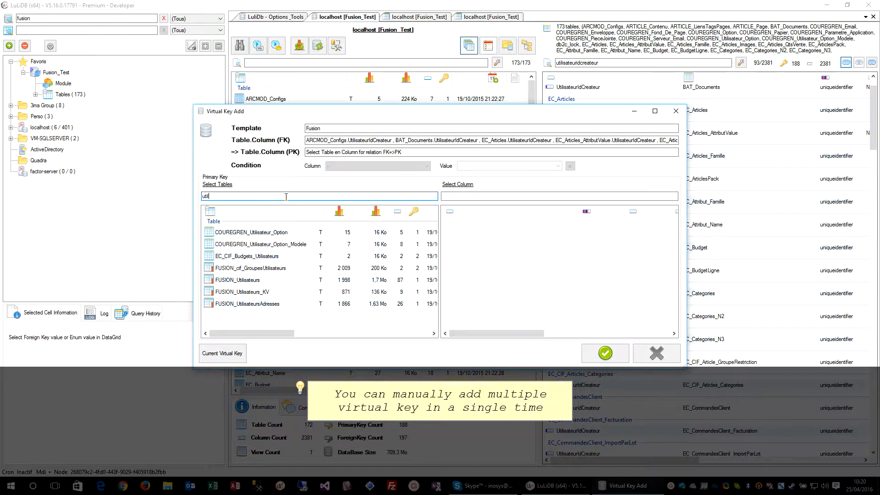
pyautogui.click(284, 280)
pyautogui.click(492, 224)
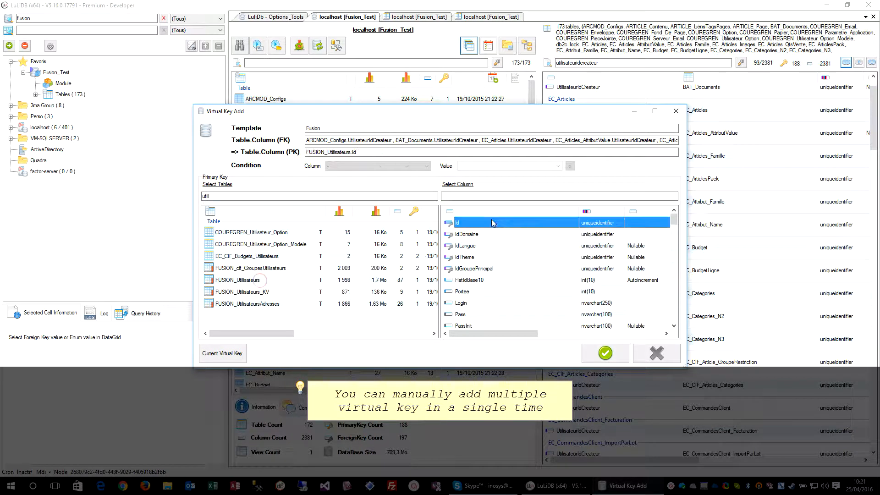
pyautogui.click(605, 354)
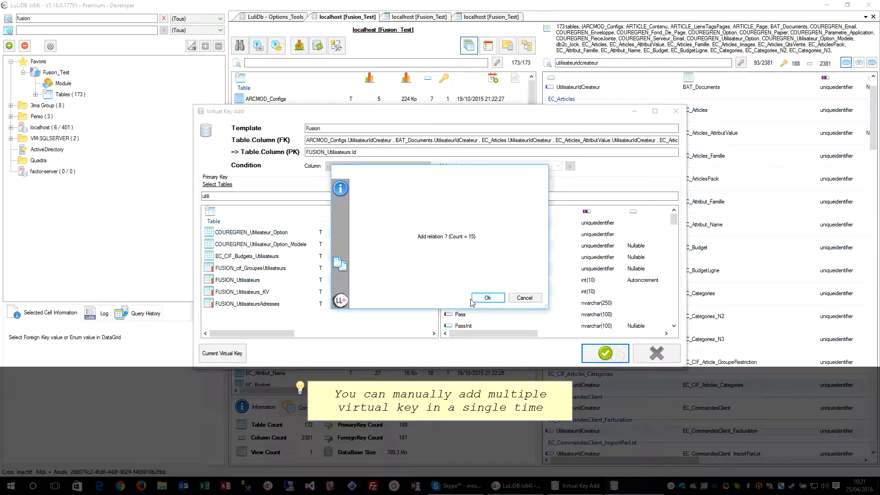
pyautogui.click(481, 298)
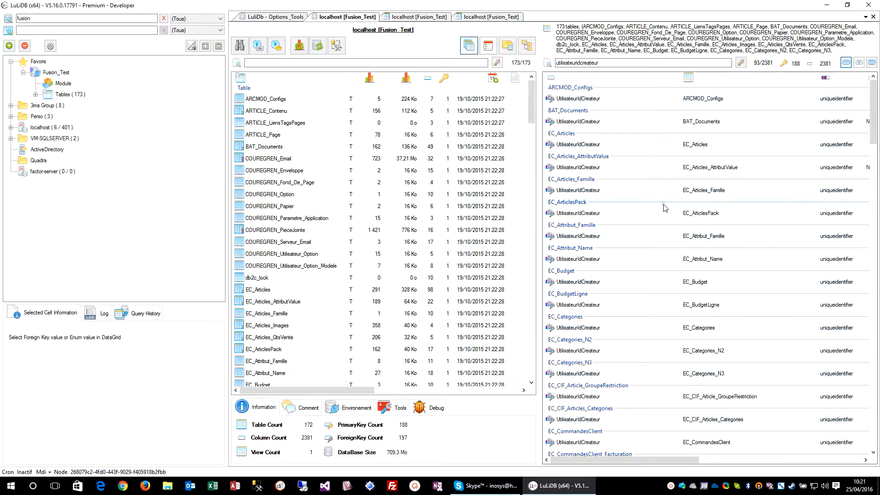
# Check which tables' UtilisateurIdCreateur columns carry the virtual key marker
pyautogui.click(664, 210)
pyautogui.scroll(-15, 648, 307)
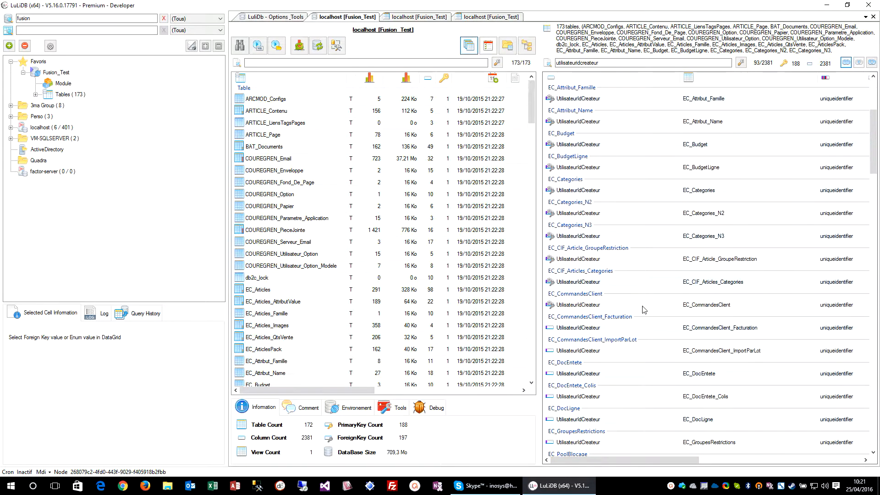
pyautogui.scroll(5, 648, 307)
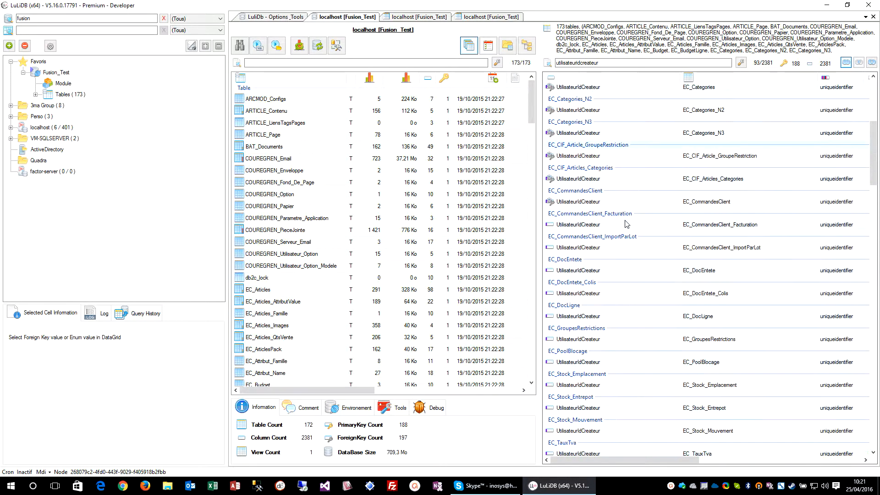
# Run the automatic virtual foreign key search across the Fusion_Test tables and close the completion notice
pyautogui.click(394, 172)
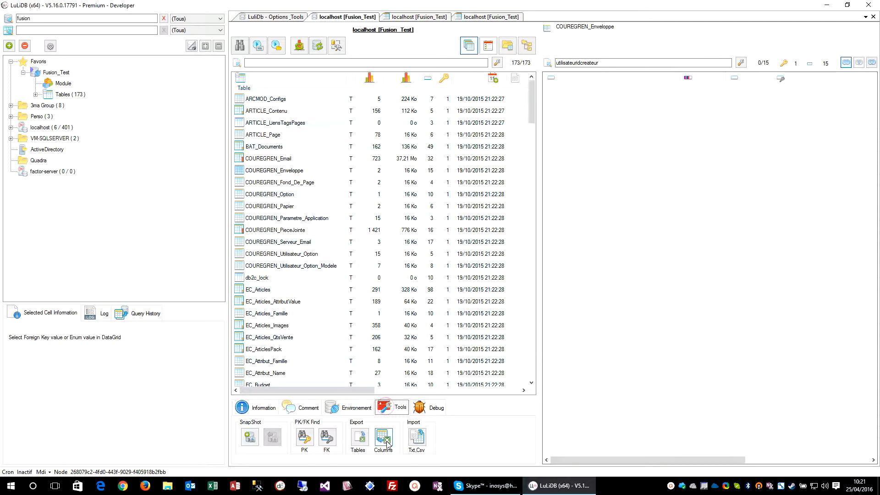
pyautogui.click(327, 436)
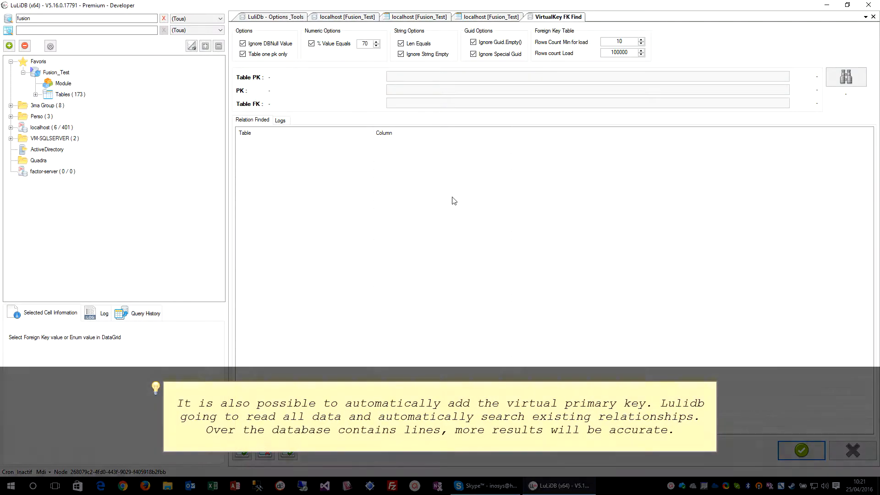
pyautogui.click(847, 76)
pyautogui.click(486, 298)
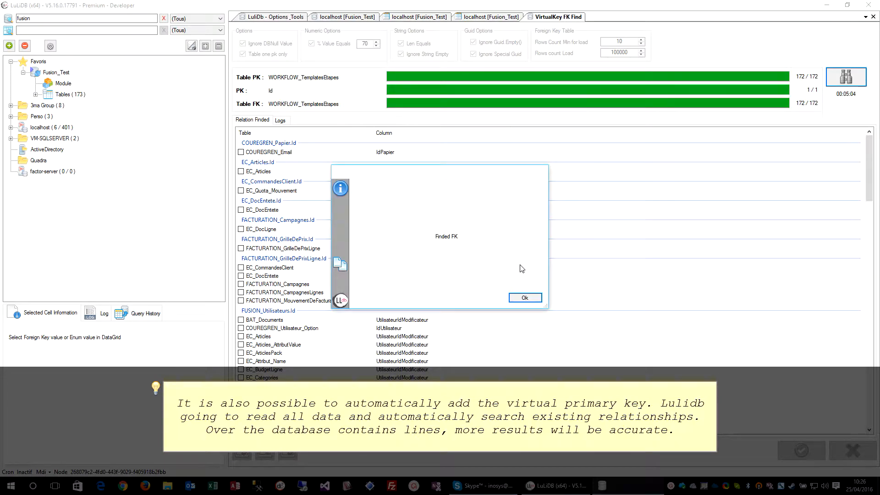
pyautogui.click(522, 298)
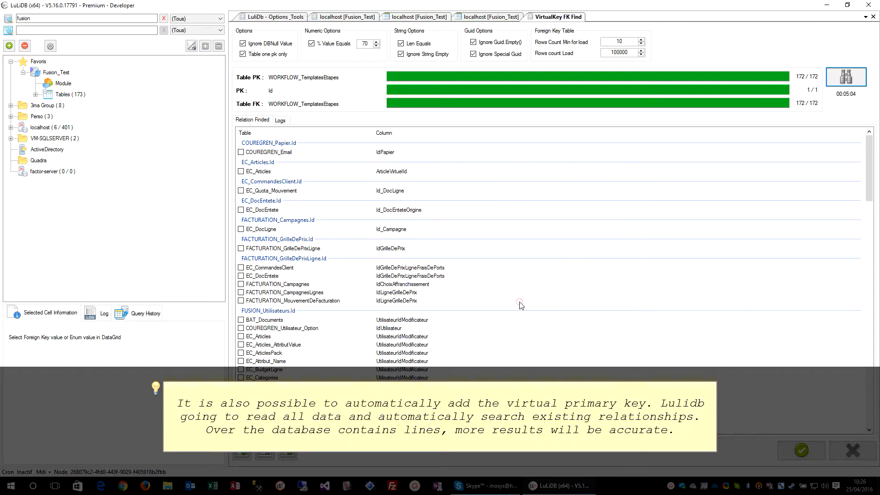
# Review the search logs, then select all found relations and add them as virtual foreign keys
pyautogui.click(280, 121)
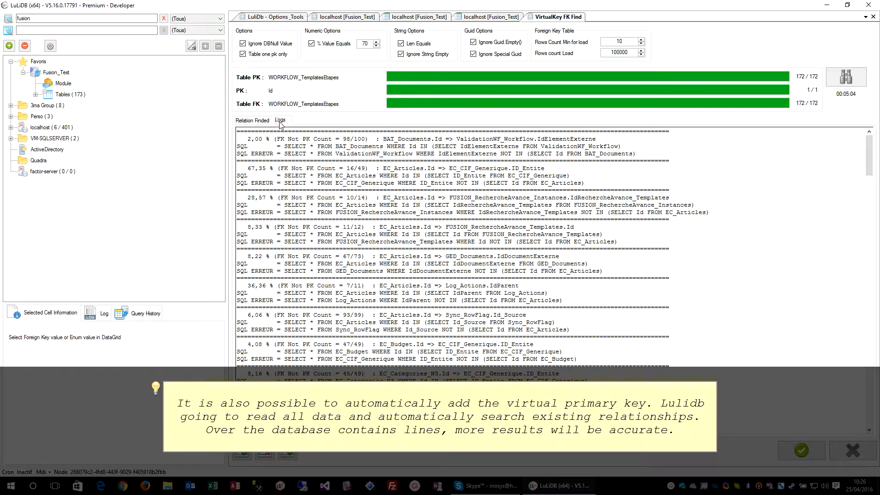
pyautogui.click(253, 120)
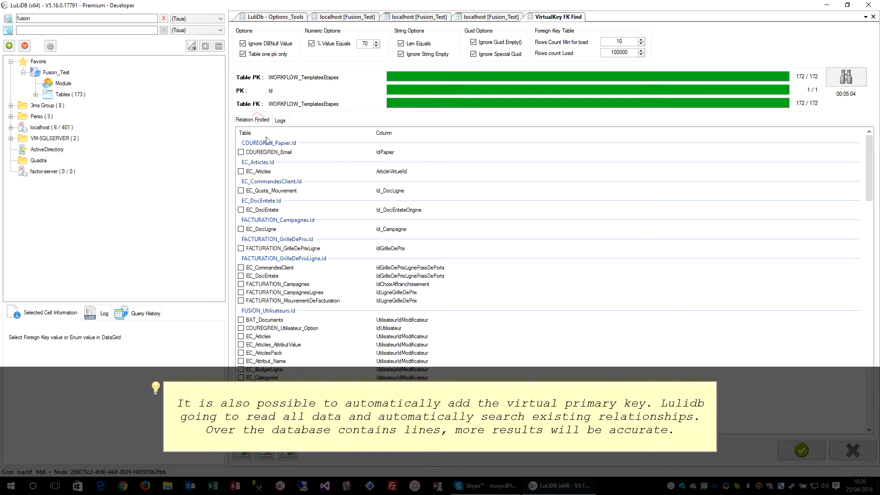
pyautogui.click(242, 452)
pyautogui.click(801, 451)
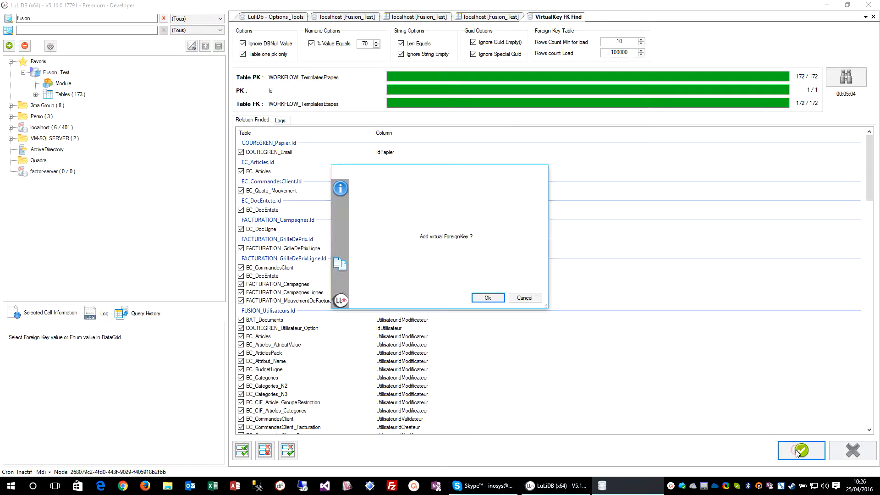
pyautogui.click(495, 300)
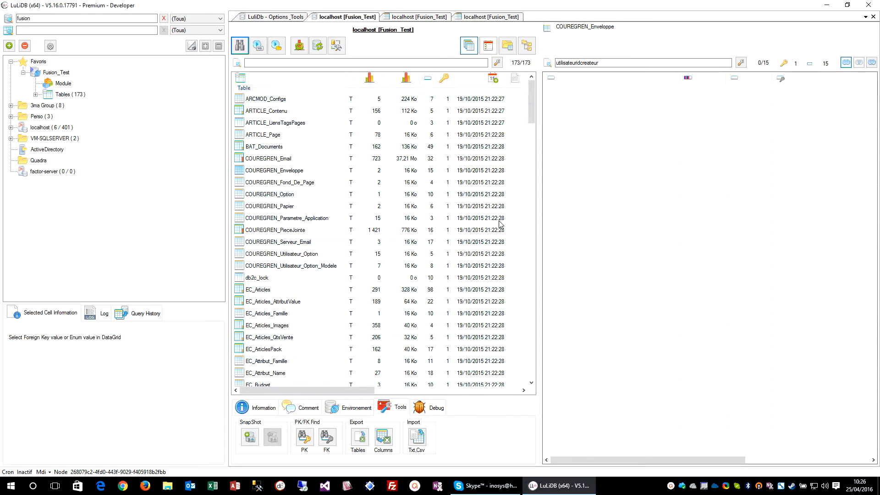
# Open the Fusion virtual key template file from the Fusion_Test database properties, examine its foreign key entries, and close the file and properties
pyautogui.rightClick(55, 73)
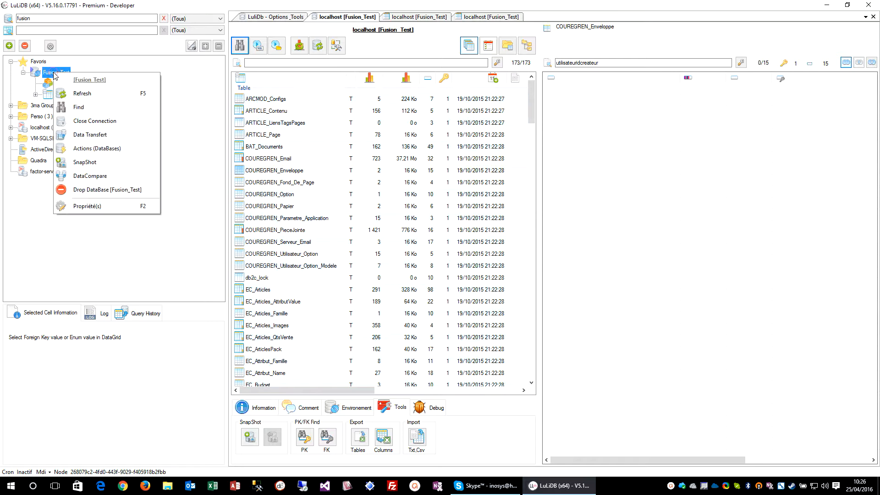
pyautogui.click(80, 206)
pyautogui.click(559, 232)
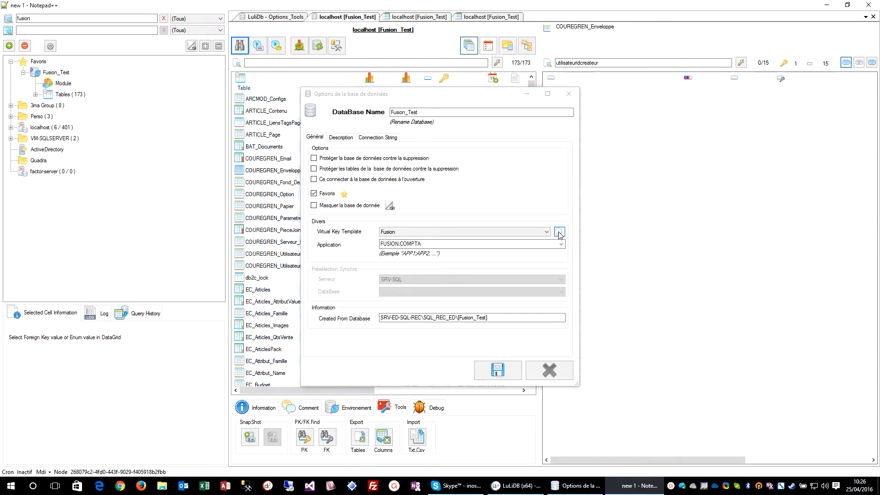
pyautogui.moveTo(874, 80); pyautogui.dragTo(869, 39)
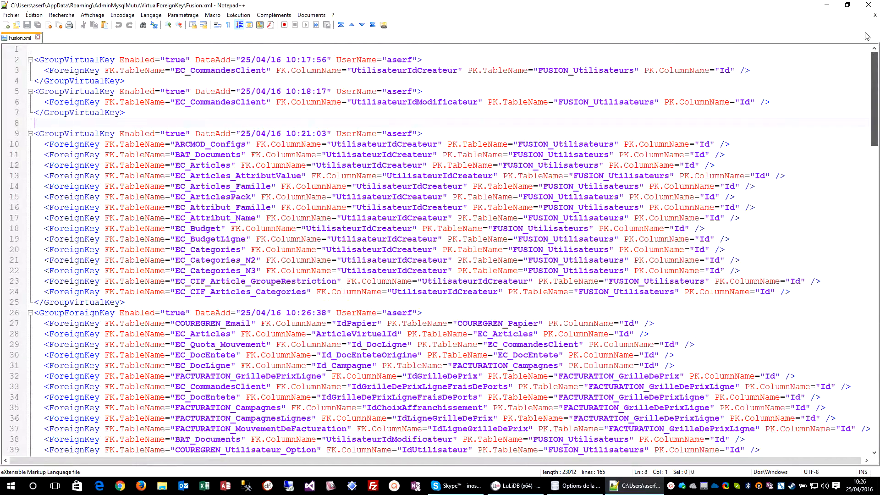
pyautogui.click(866, 6)
pyautogui.click(569, 93)
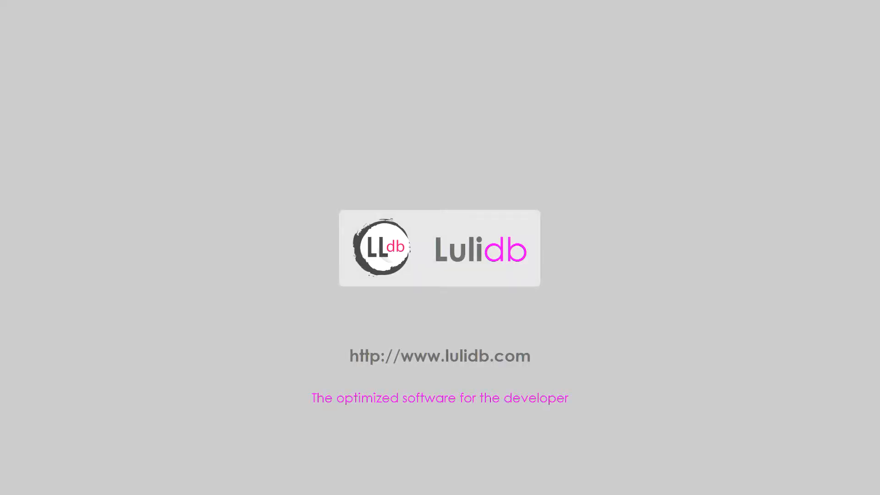